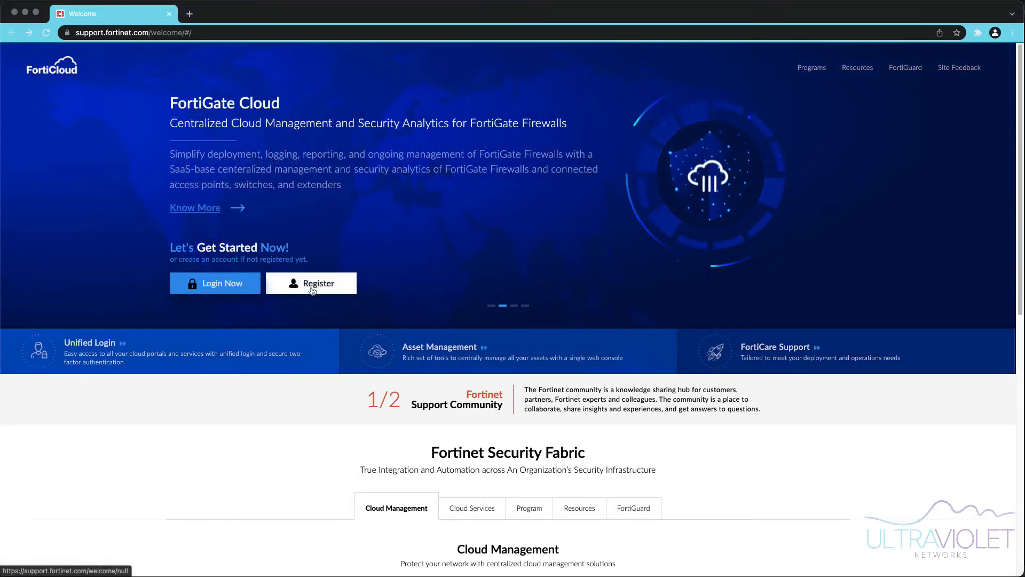
# - Start a FortiCloud account sign-up with the account e-mail address and submit it
pyautogui.click(311, 289)
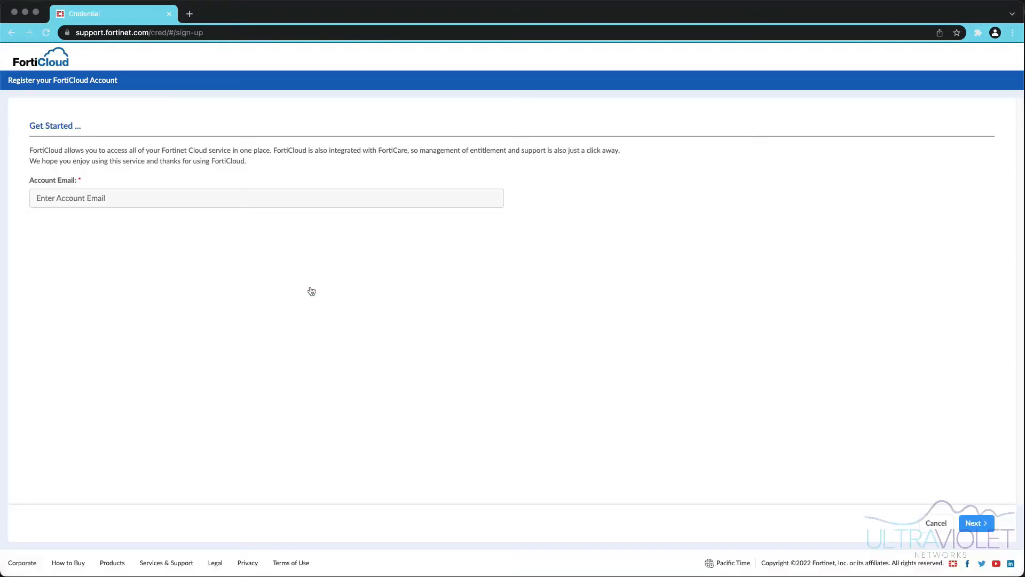
pyautogui.click(209, 190)
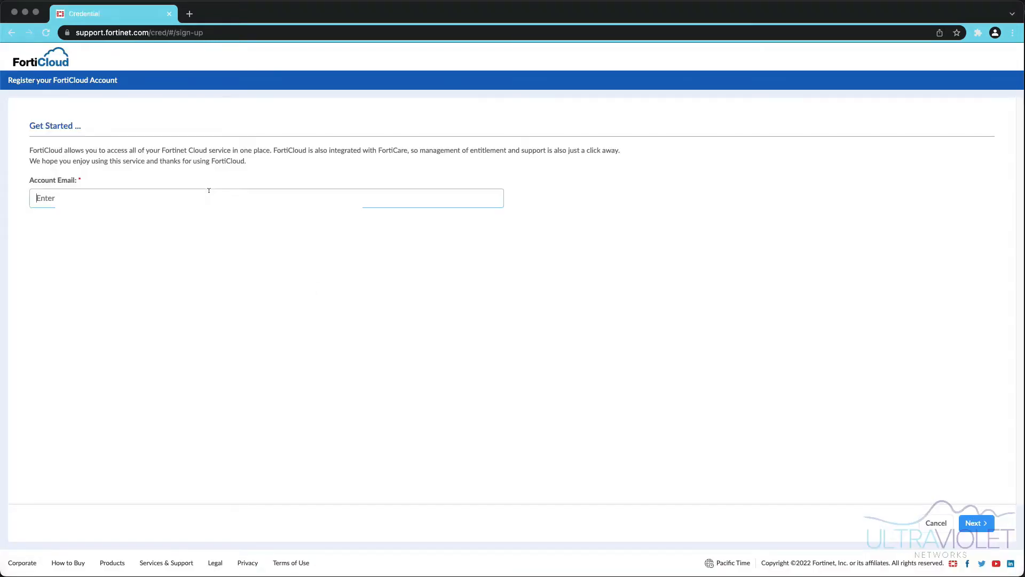
pyautogui.write('matt.s')
pyautogui.click(985, 526)
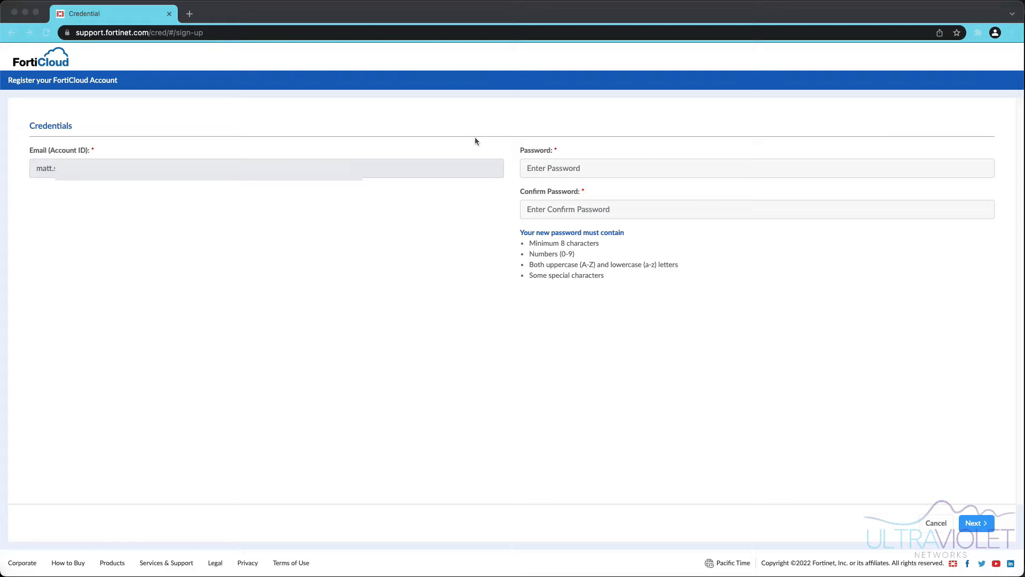
# - Fill in and confirm the new account's password
pyautogui.click(593, 166)
pyautogui.click(598, 164)
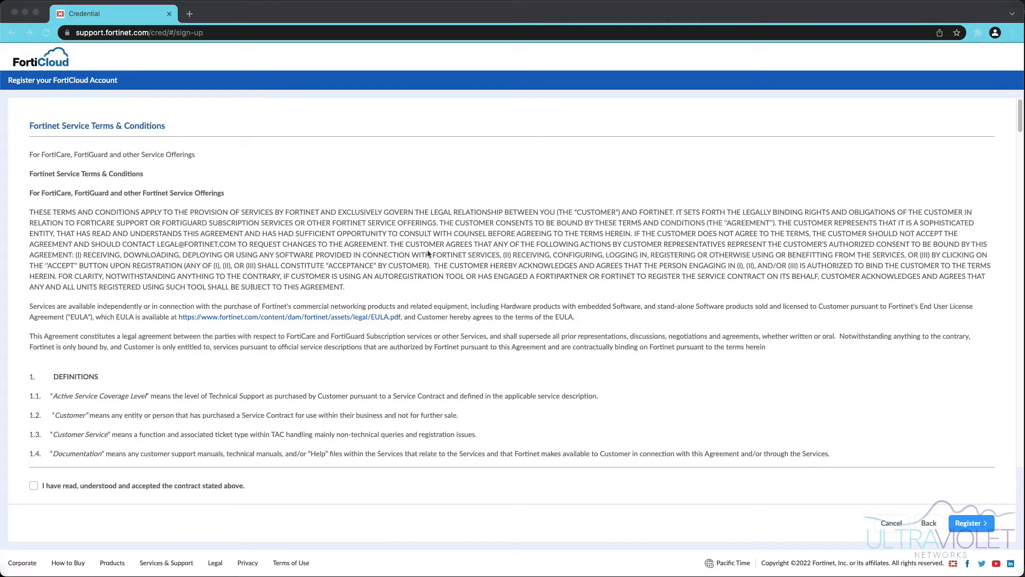
# - Read through and accept the Fortinet Service Terms & Conditions, then register the account
pyautogui.scroll(-4, 431, 253)
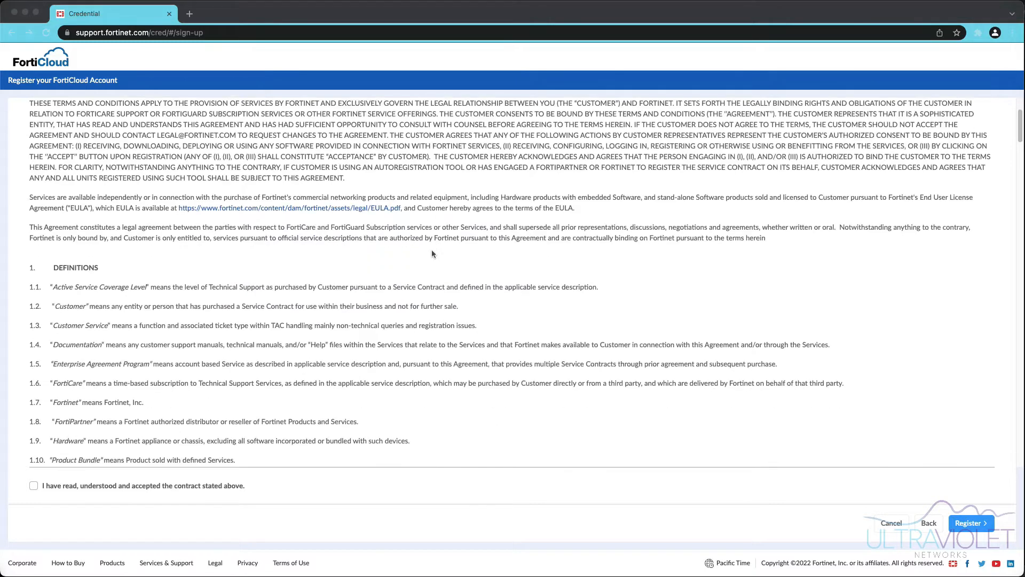
pyautogui.scroll(-1, 433, 253)
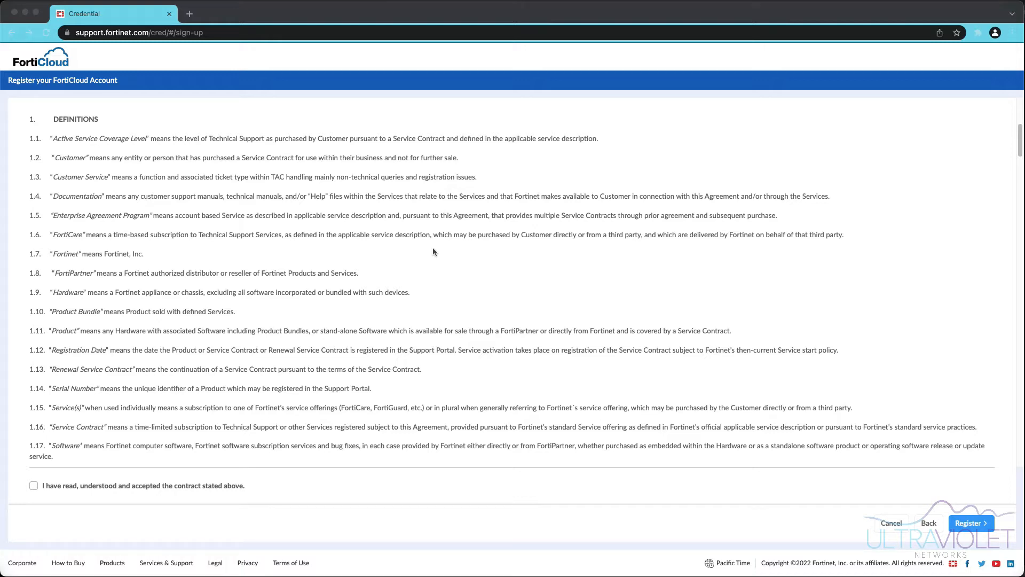
pyautogui.scroll(-2, 432, 249)
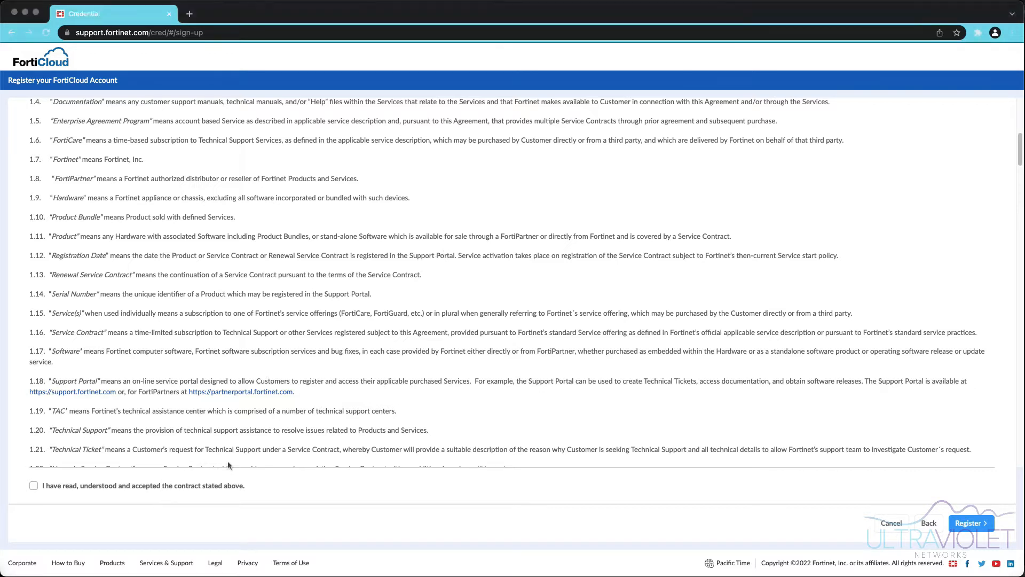
pyautogui.click(34, 485)
pyautogui.click(982, 525)
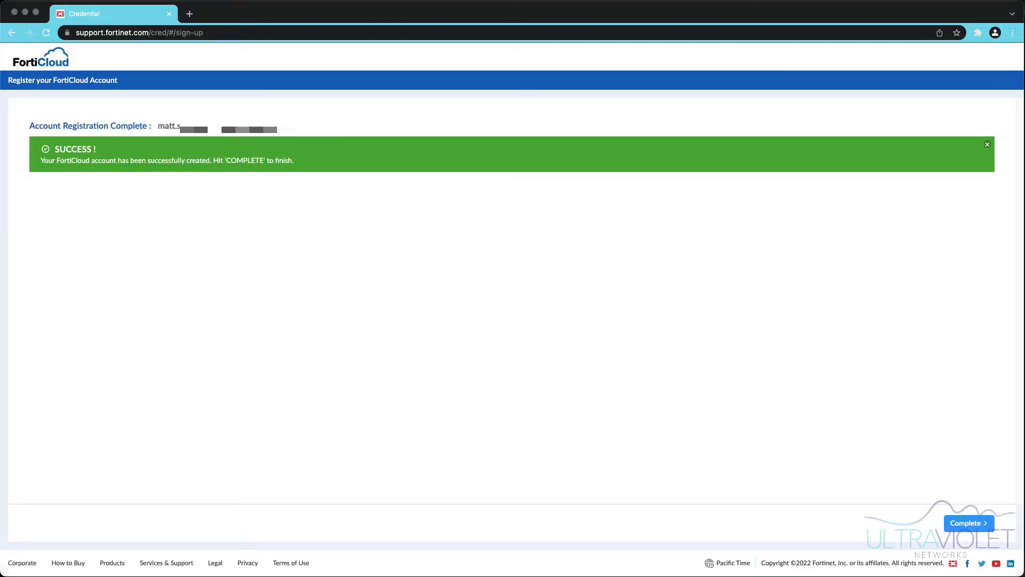
# - Complete the sign-up and decline Chrome's offer to save the password
pyautogui.click(962, 529)
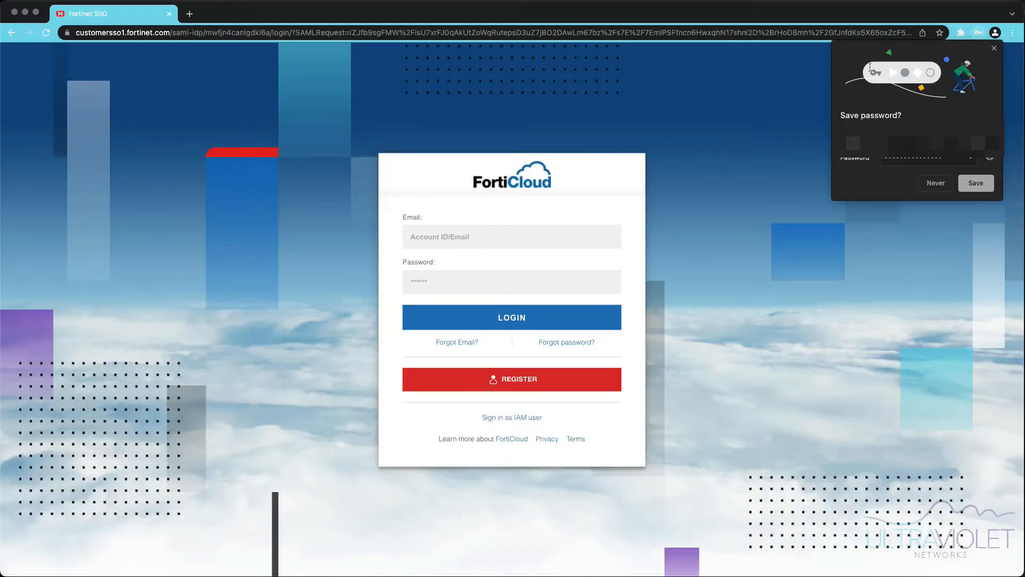
pyautogui.click(993, 48)
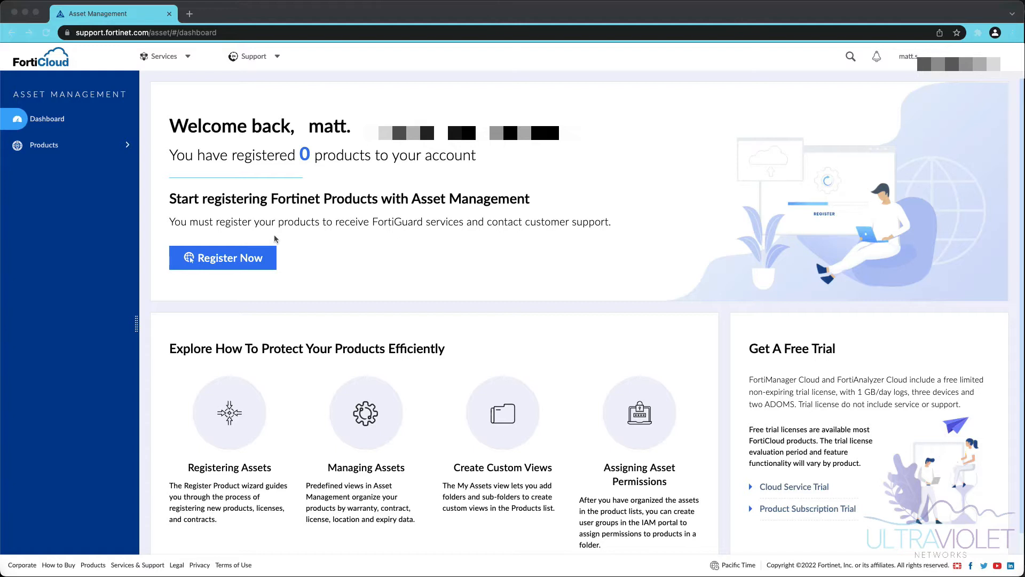
# - Register a new product as a non-government user using the FortiWiFi's serial number
pyautogui.click(242, 256)
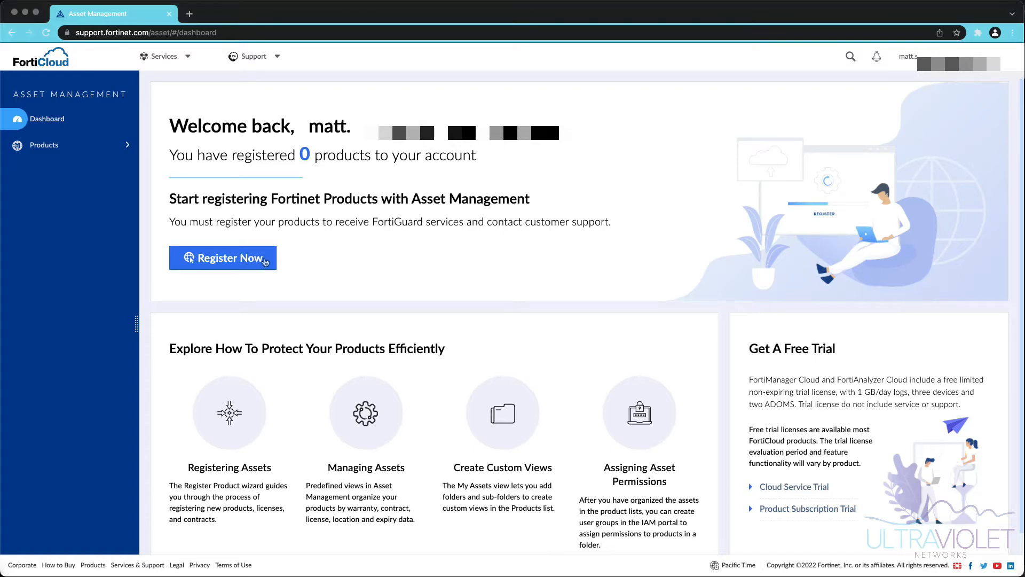
pyautogui.click(225, 262)
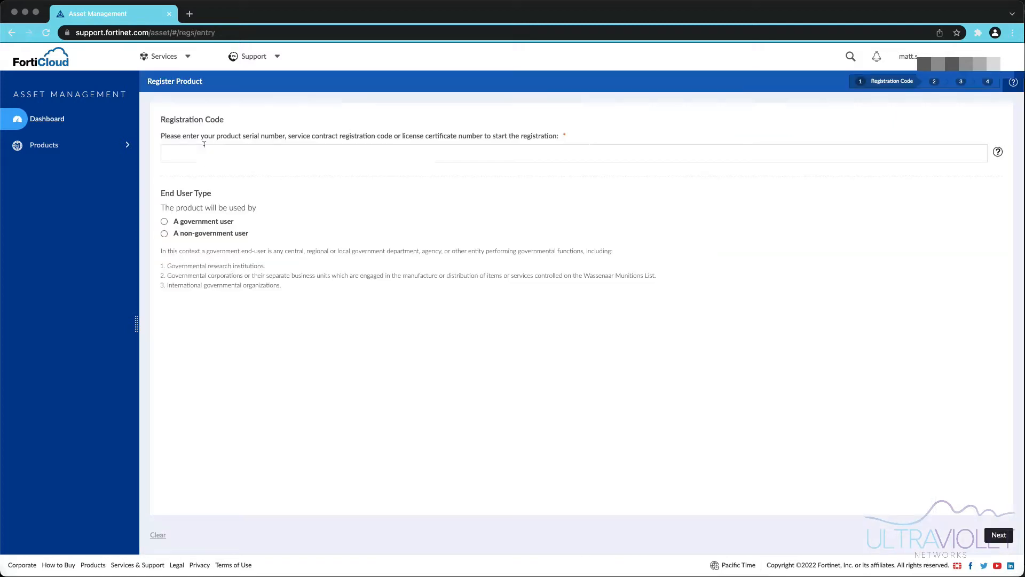
pyautogui.click(190, 234)
pyautogui.write('FWF81FT')
pyautogui.click(998, 534)
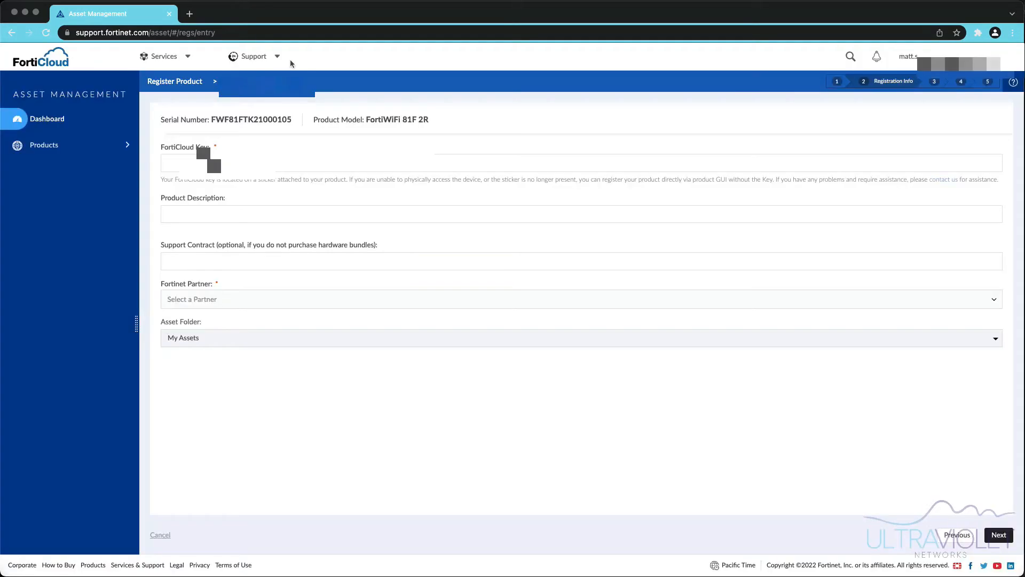
pyautogui.click(368, 164)
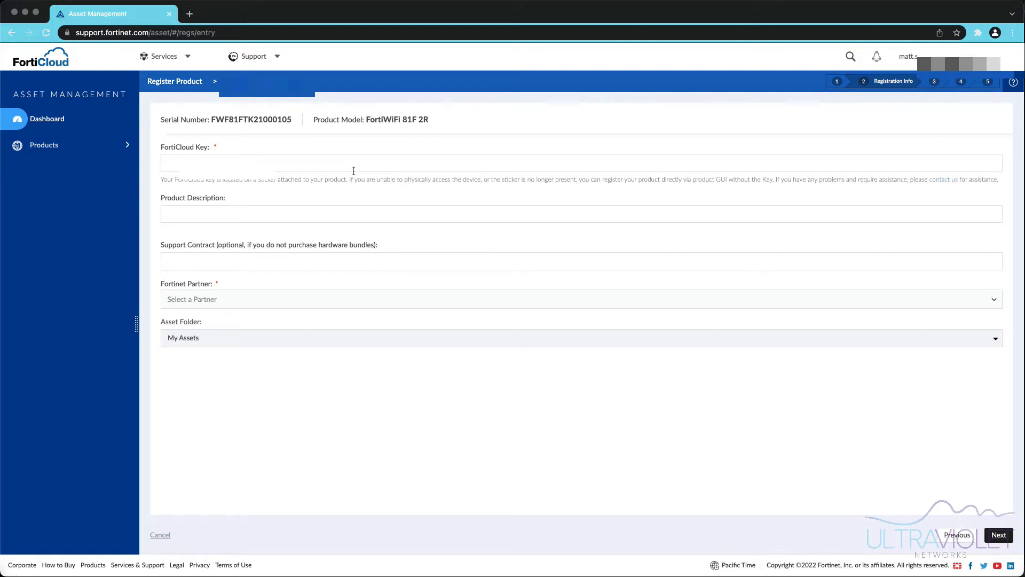
# - Enter the FortiCloud key, description uv.fwf.81f and partner Unknown, then continue
pyautogui.write('8E')
pyautogui.write('R')
pyautogui.write('uv')
pyautogui.write('.d')
pyautogui.press('BackSpace')
pyautogui.write('fwf.81f')
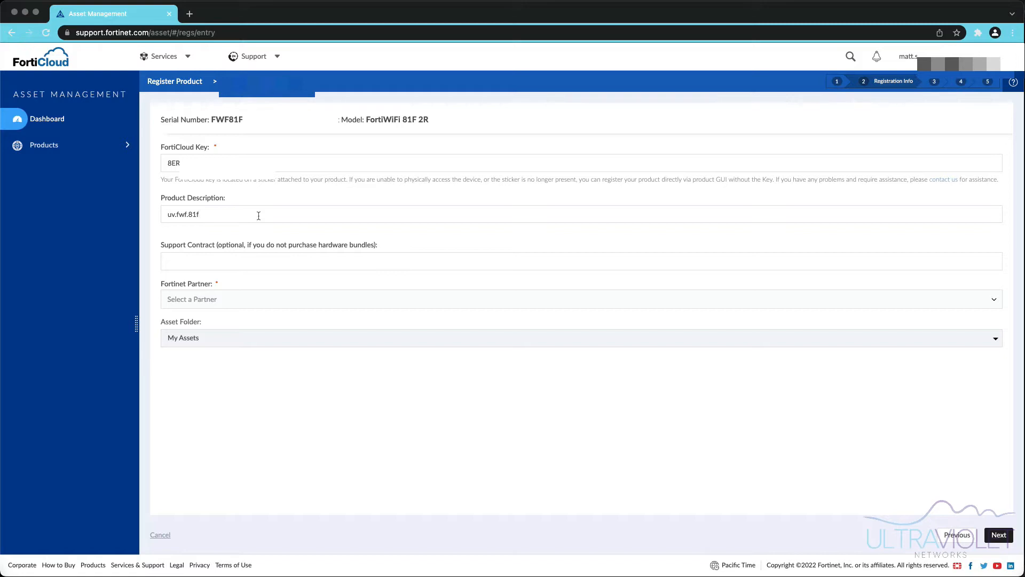
pyautogui.click(264, 263)
pyautogui.click(404, 303)
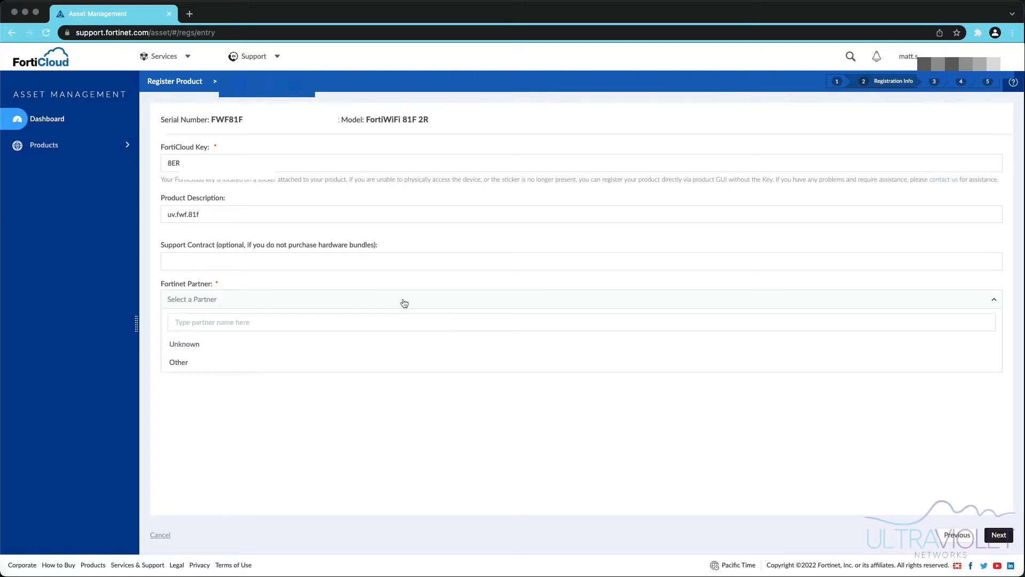
pyautogui.click(207, 347)
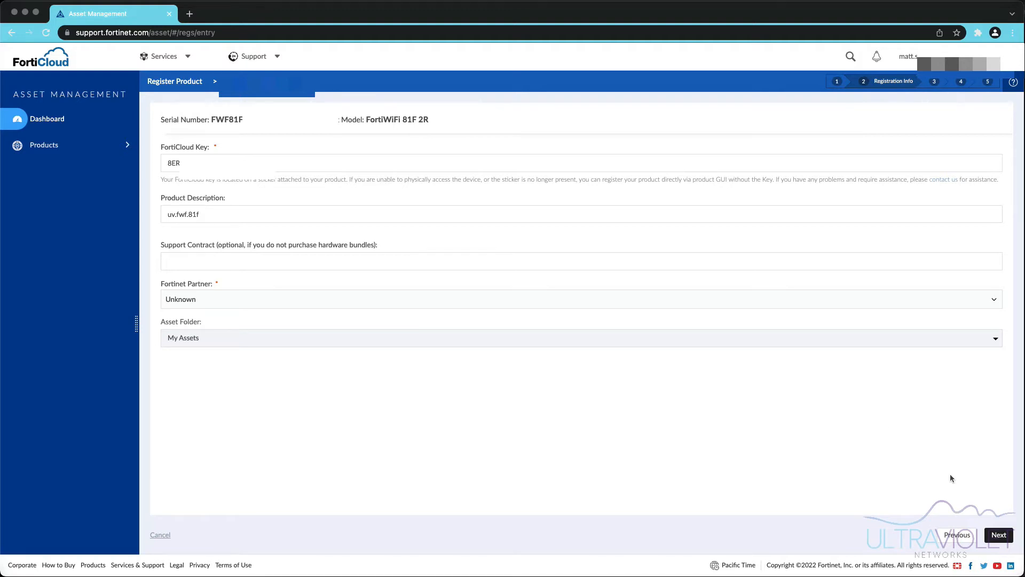
pyautogui.click(999, 535)
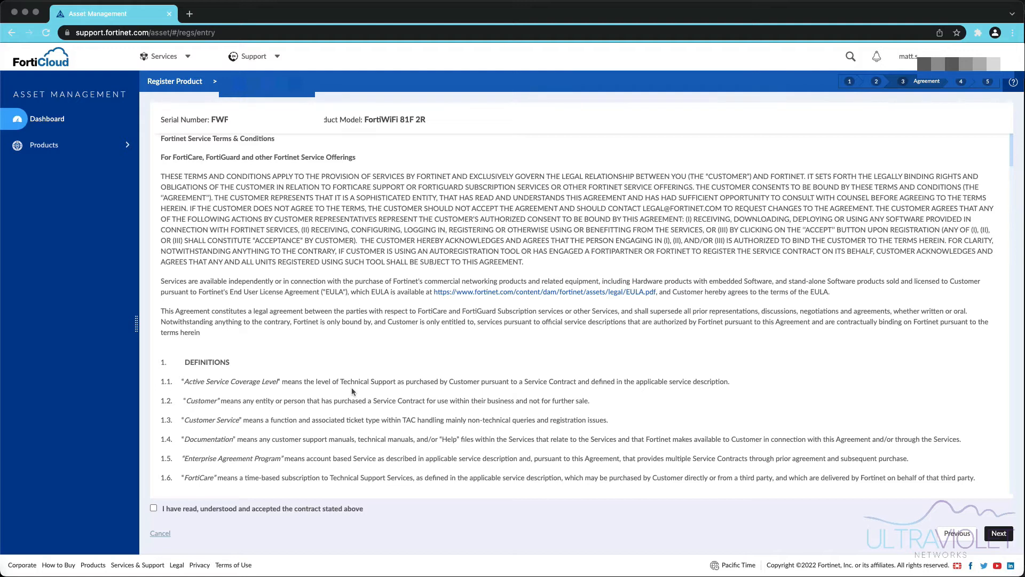
# - Review the product registration agreement and tick the acceptance checkbox
pyautogui.scroll(-5, 351, 389)
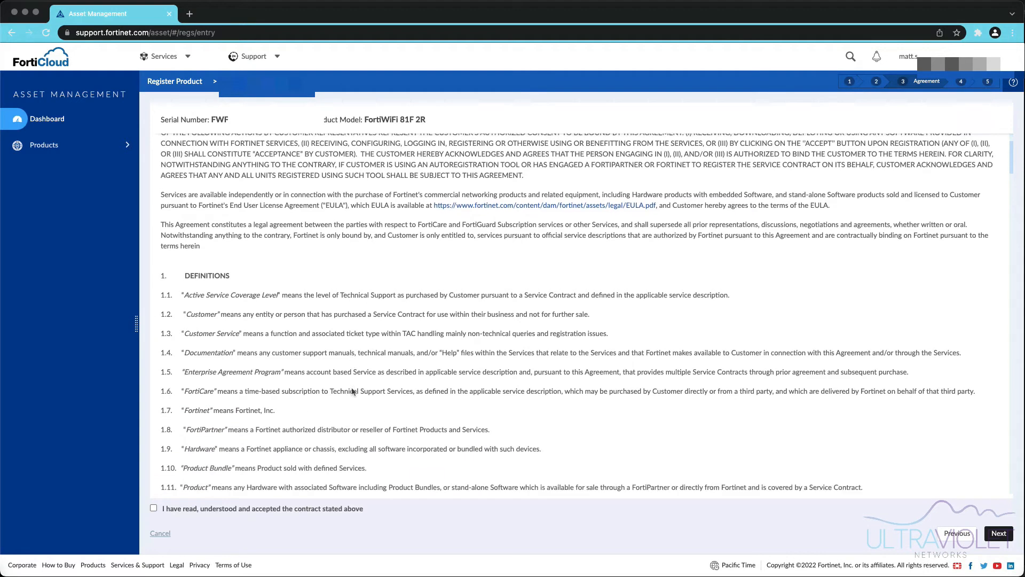
pyautogui.scroll(-3, 351, 390)
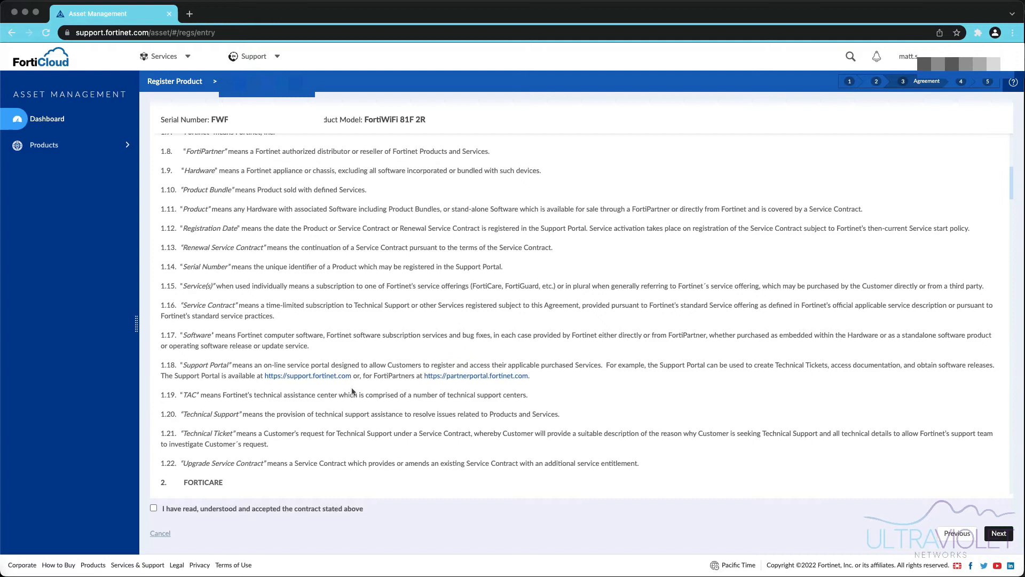
pyautogui.scroll(4, 351, 392)
pyautogui.scroll(3, 352, 391)
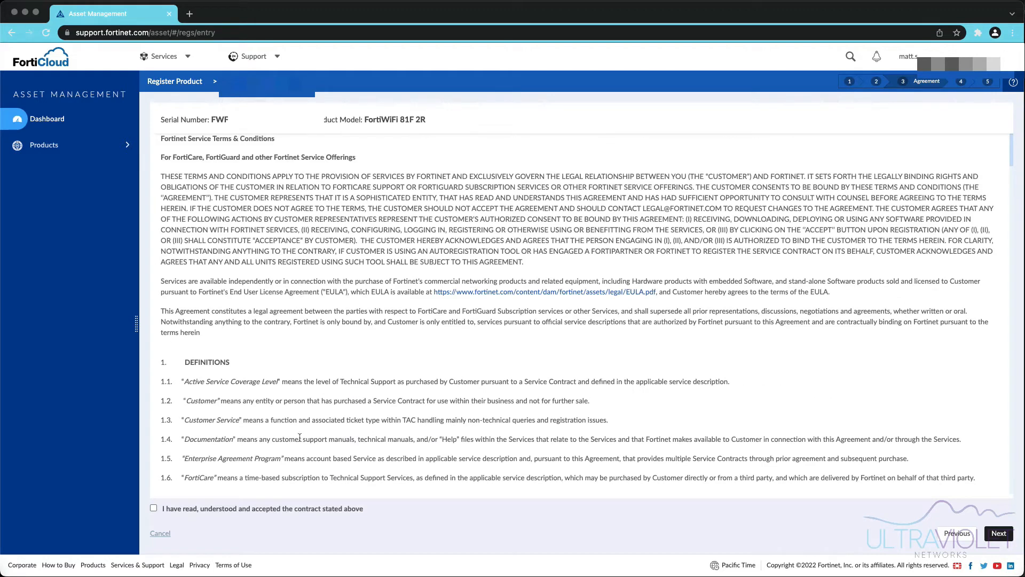
pyautogui.click(299, 510)
# - Accept the support contract terms and confirm registration of the FortiWiFi 81F 2R
pyautogui.click(999, 533)
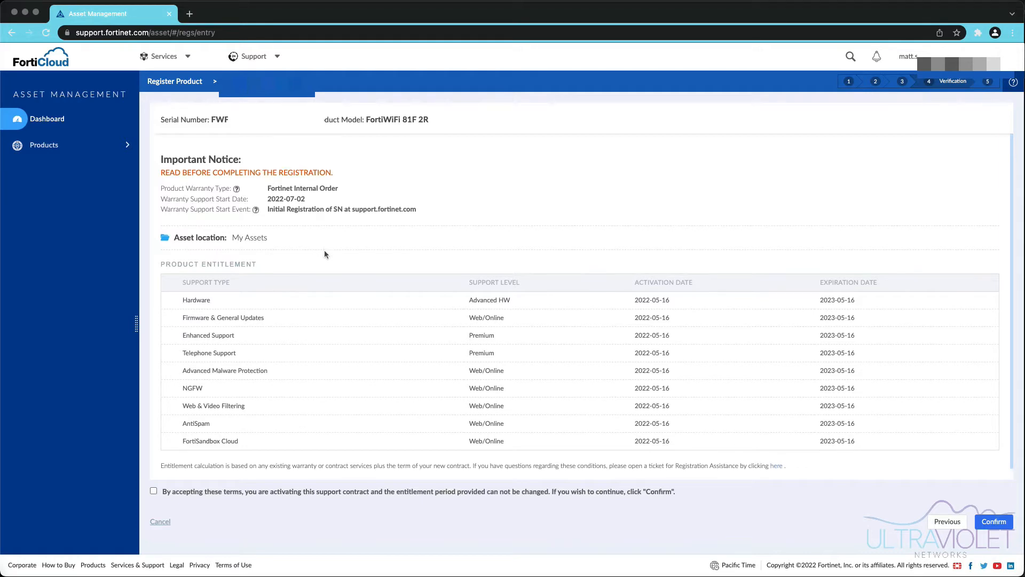
pyautogui.scroll(-1, 496, 329)
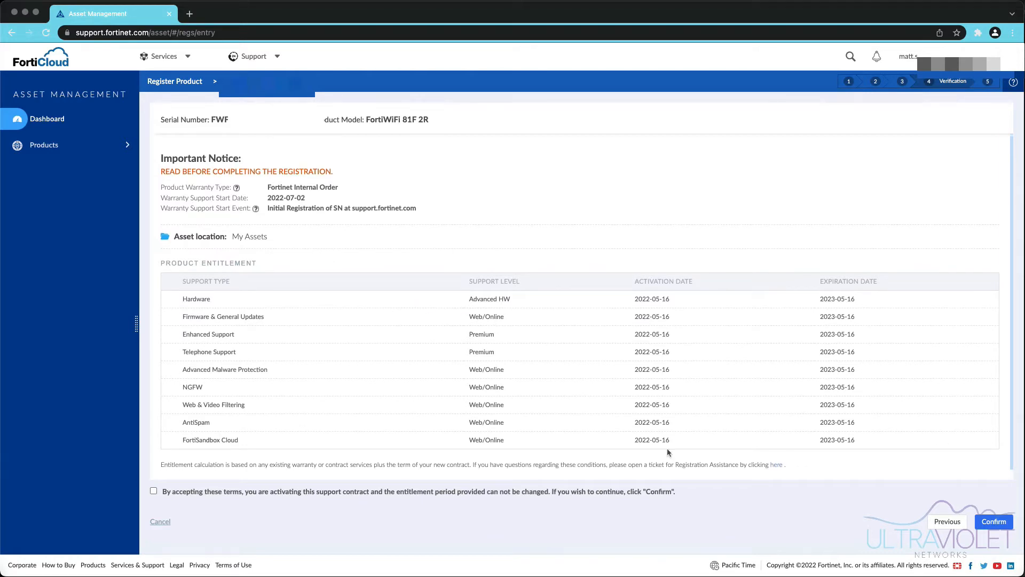
pyautogui.click(385, 490)
pyautogui.click(1002, 525)
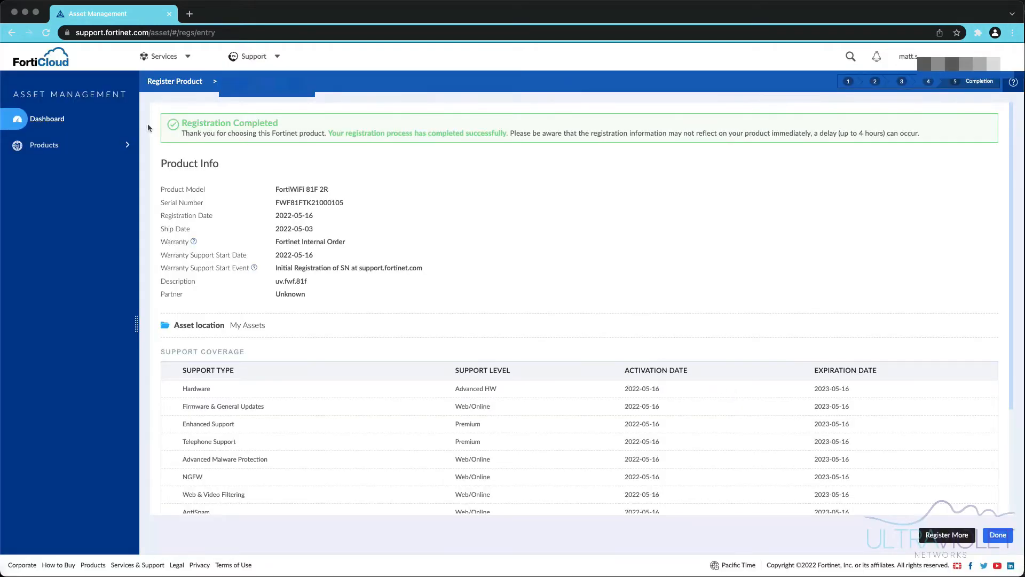
# - Close the Registration Completed page to view the Product List
pyautogui.click(999, 539)
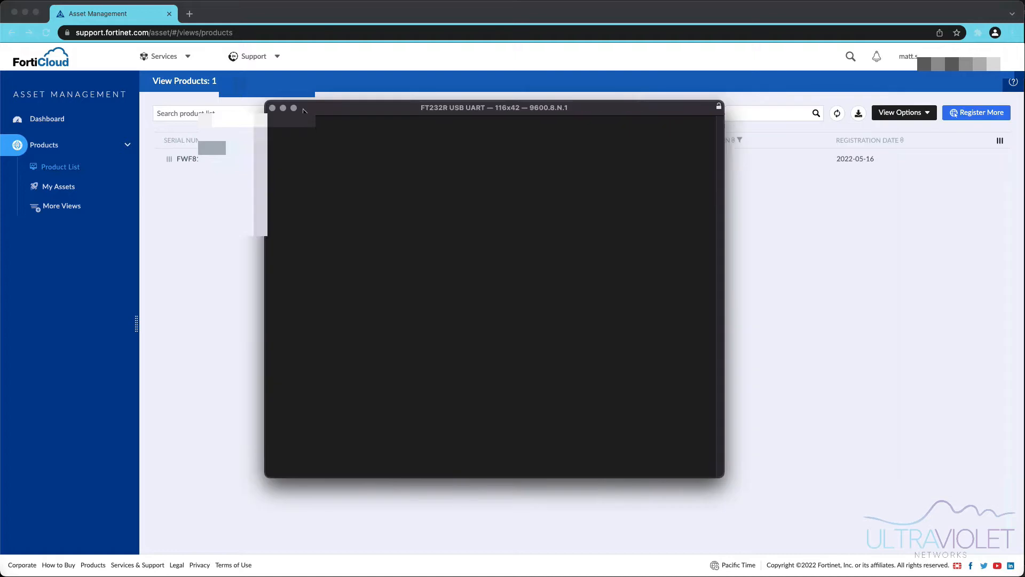
# - Move the FT232R USB UART serial terminal window over the FortiCloud product list
pyautogui.moveTo(382, 110); pyautogui.dragTo(343, 101)
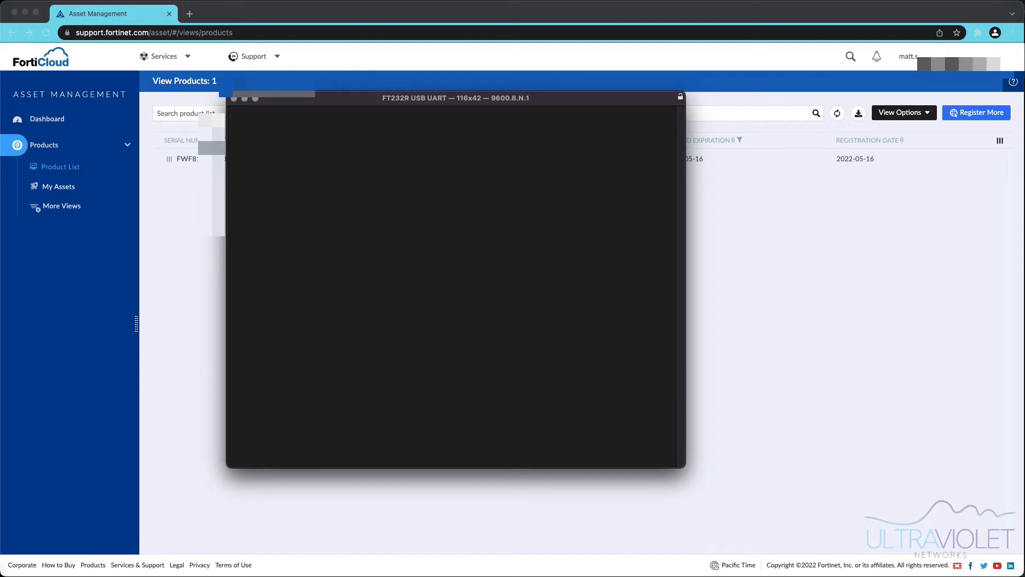
# - Confirm the serial line is 9600 8N1 without changes and wait for the FortiWiFi-81F-2R login prompt
pyautogui.press('super+semicolon')
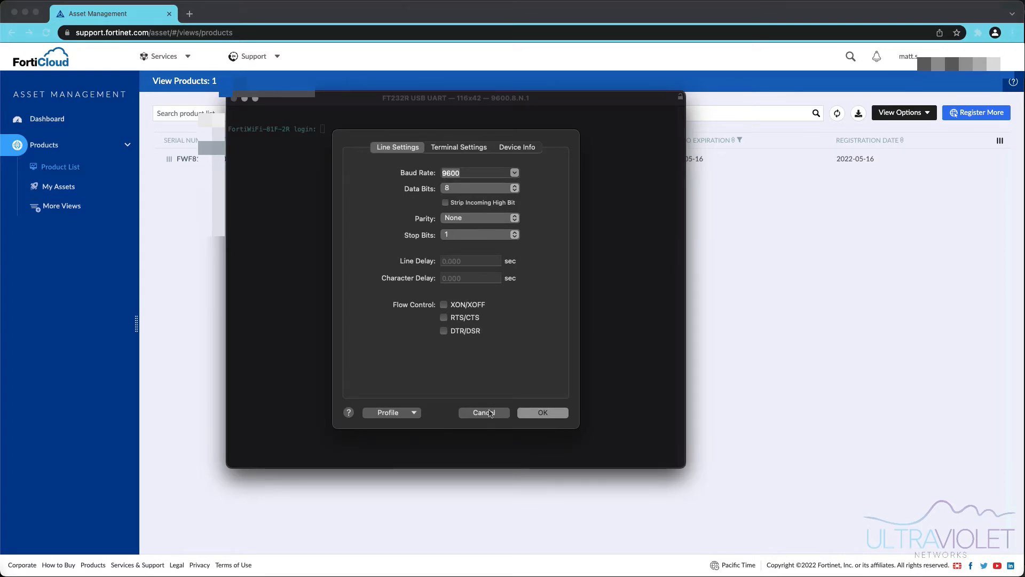
pyautogui.click(492, 416)
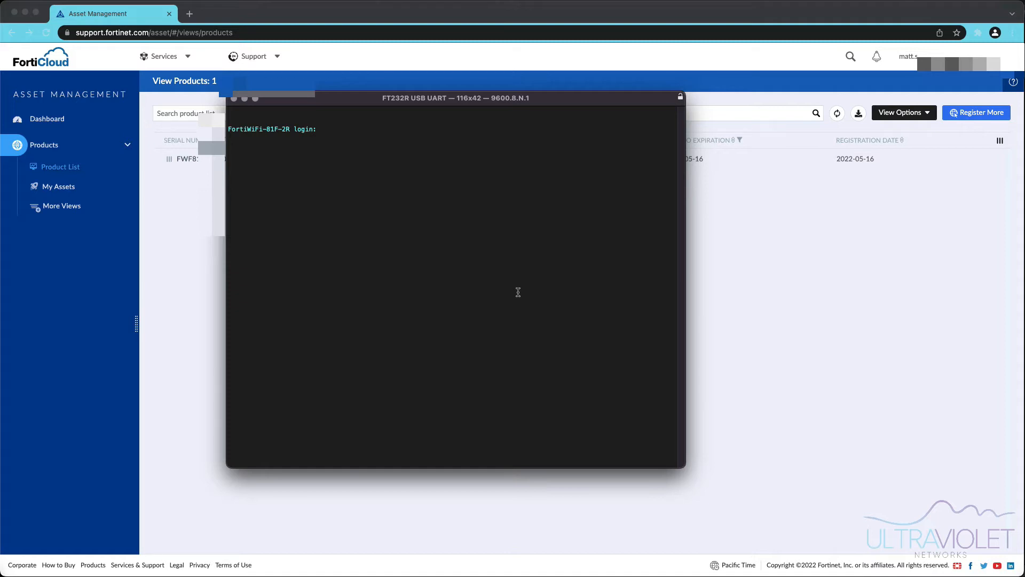
# - Log in as admin with the blank password, then enter and confirm a new admin password
pyautogui.write('amdin')
pyautogui.press('BackSpace')
pyautogui.press('BackSpace')
pyautogui.press('BackSpace')
pyautogui.press('BackSpace')
pyautogui.write('dmin')
pyautogui.press('Return')
pyautogui.press('Return')
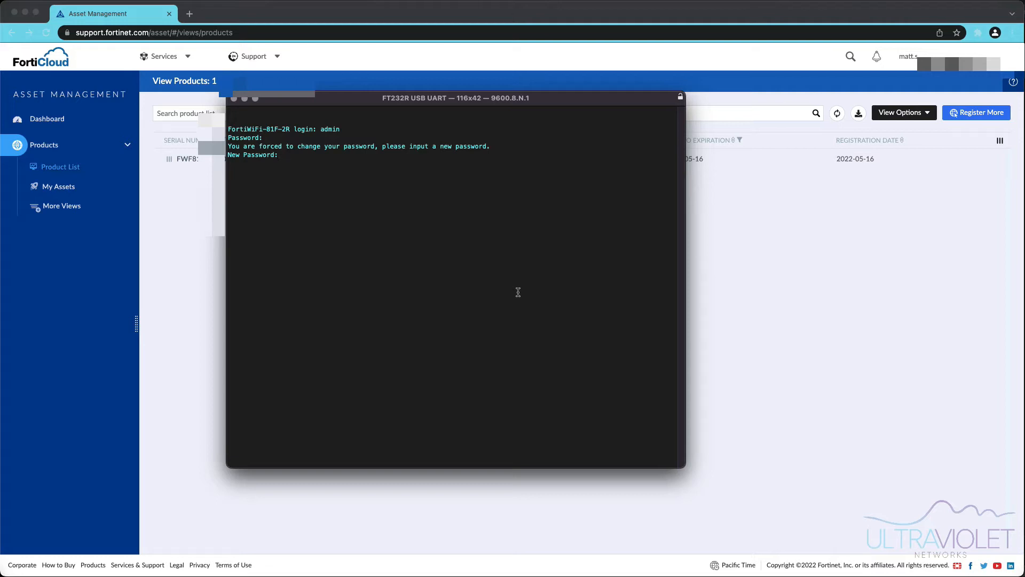
pyautogui.write('***************')
pyautogui.press('Return')
pyautogui.write('***************')
pyautogui.press('Return')
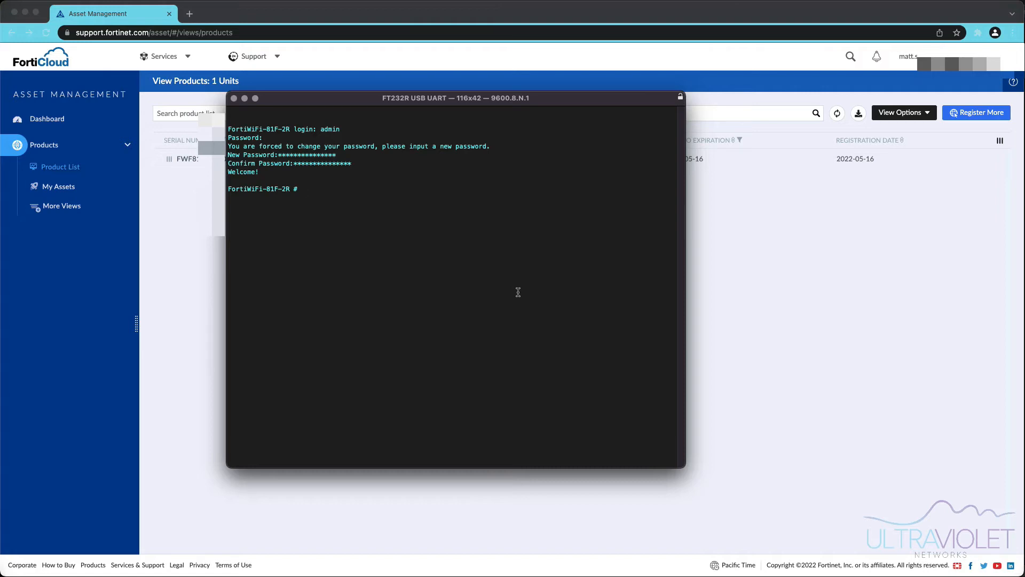
# - Enter config system interface and start editing the wan1 interface
pyautogui.write('config system interface')
pyautogui.press('Return')
pyautogui.write('edit wan')
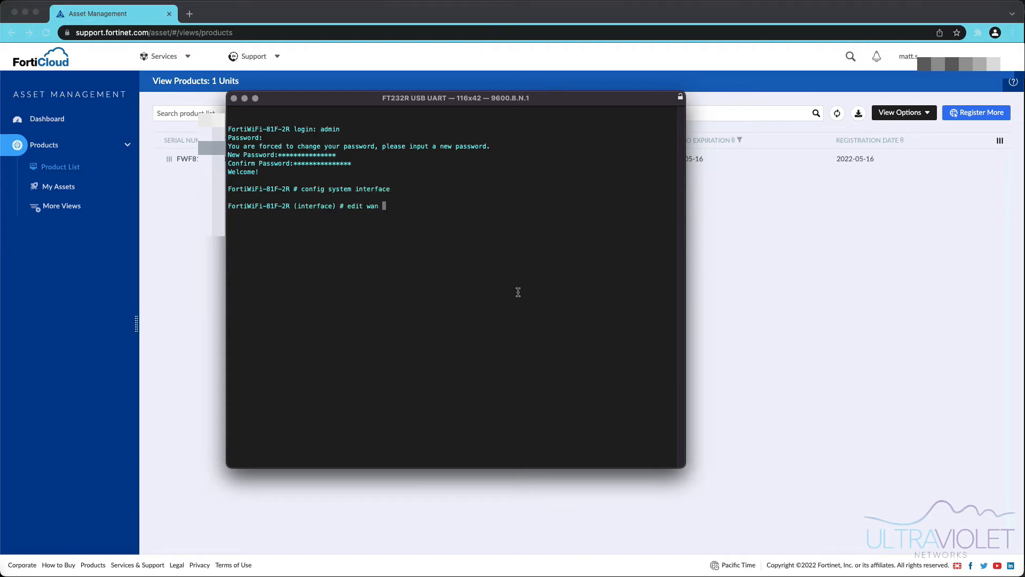
pyautogui.press('Return')
# - List wan1's full configuration and check that its mode is currently DHCP
pyautogui.write('set mode static')
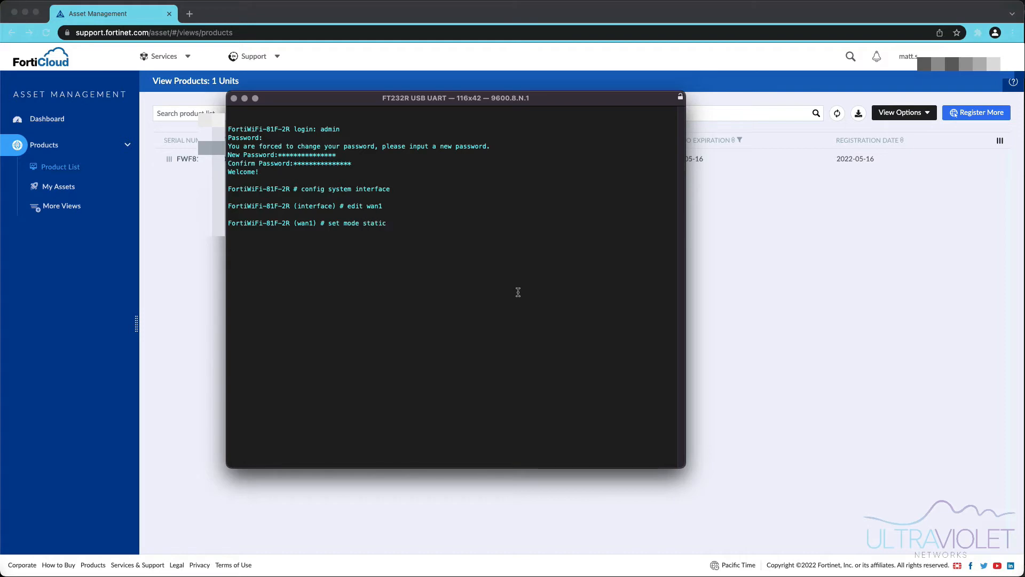
pyautogui.press('BackSpace')
pyautogui.press('BackSpace')
pyautogui.press('BackSpace')
pyautogui.press('BackSpace')
pyautogui.press('BackSpace')
pyautogui.press('BackSpace')
pyautogui.press('BackSpace')
pyautogui.press('BackSpace')
pyautogui.press('BackSpace')
pyautogui.press('BackSpace')
pyautogui.press('BackSpace')
pyautogui.press('BackSpace')
pyautogui.press('BackSpace')
pyautogui.press('BackSpace')
pyautogui.write('how full-configuration')
pyautogui.press('Return')
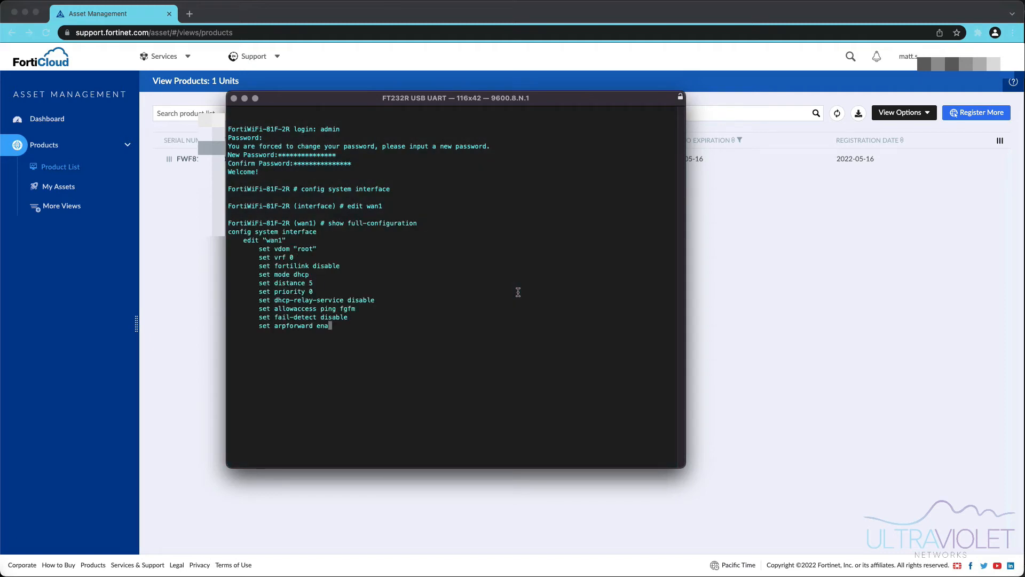
pyautogui.press('space')
pyautogui.press('space')
pyautogui.press('space')
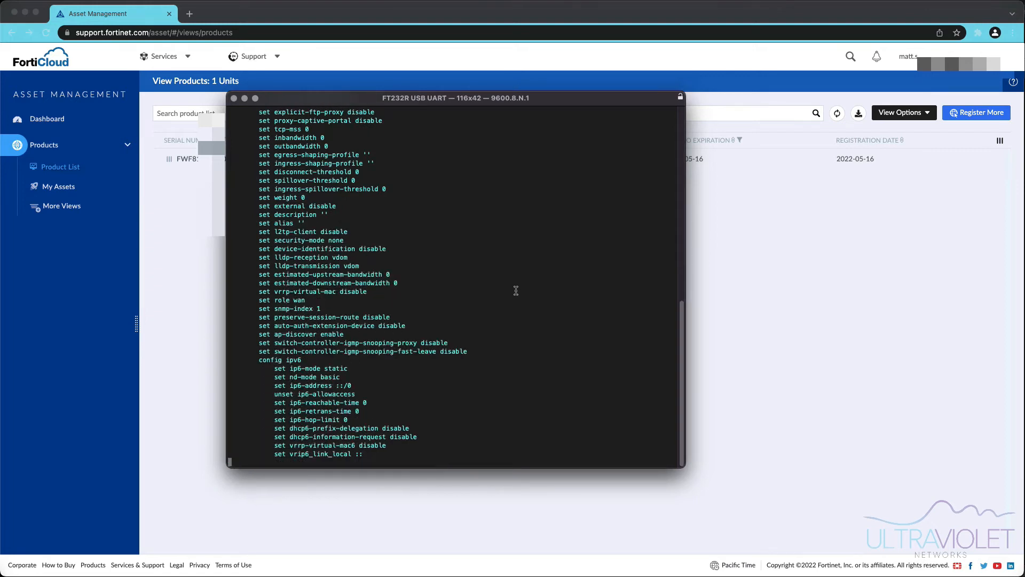
pyautogui.scroll(15, 449, 348)
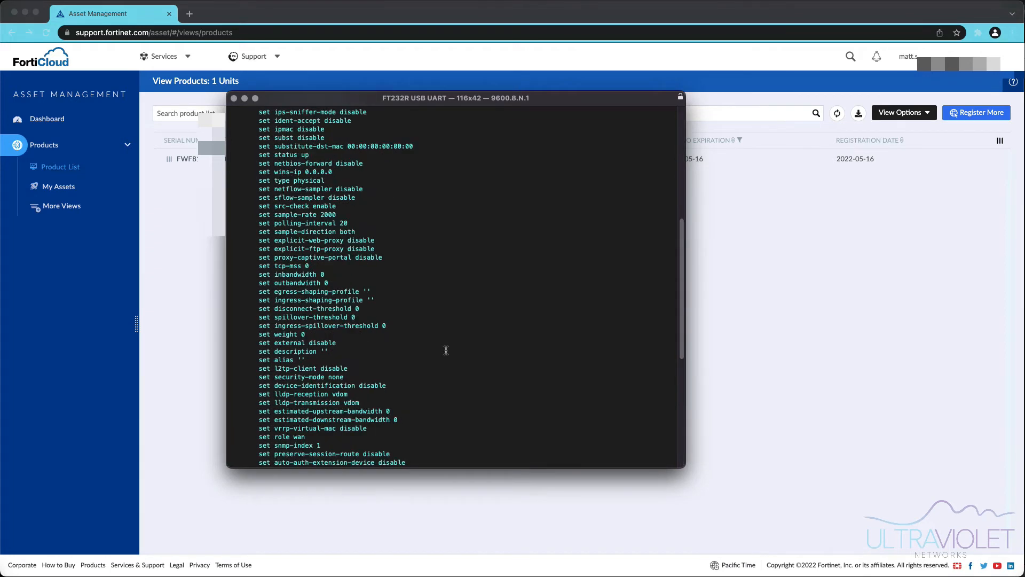
pyautogui.moveTo(256, 230); pyautogui.dragTo(330, 229)
pyautogui.click(331, 229)
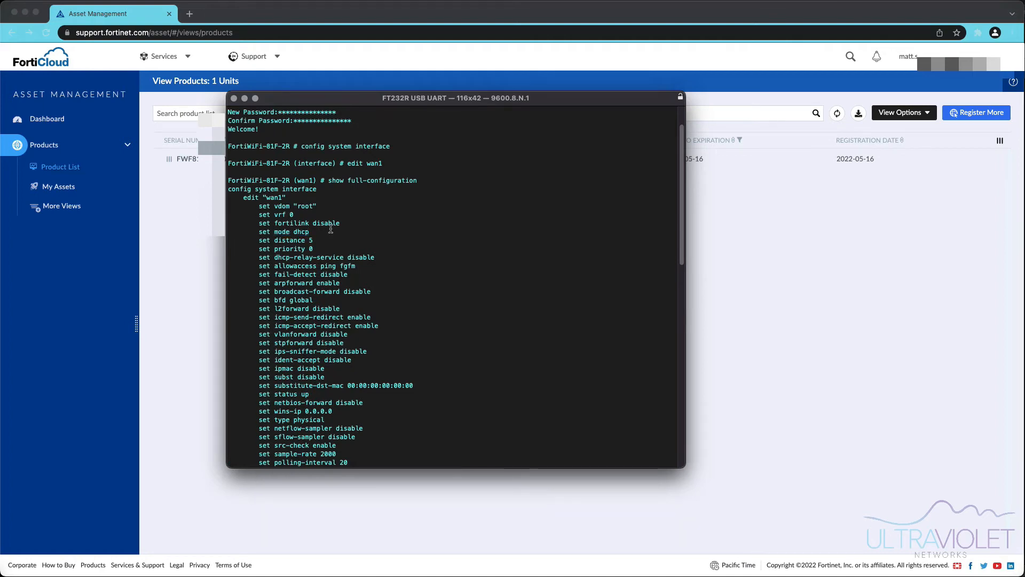
pyautogui.scroll(-15, 374, 267)
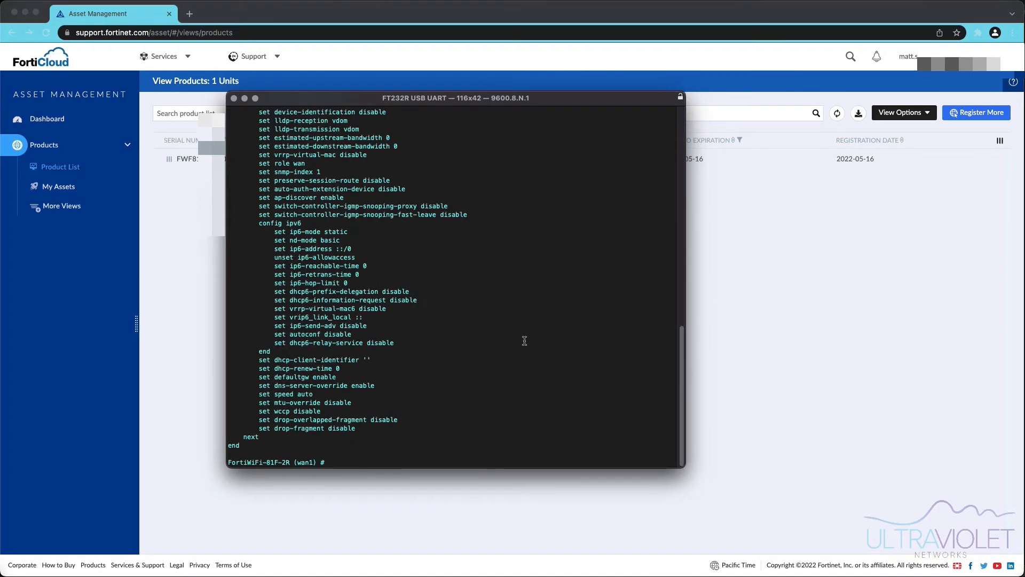
pyautogui.write('set mode static')
# - Switch wan1 to static mode, assign its IP address, and allow HTTPS access
pyautogui.press('Return')
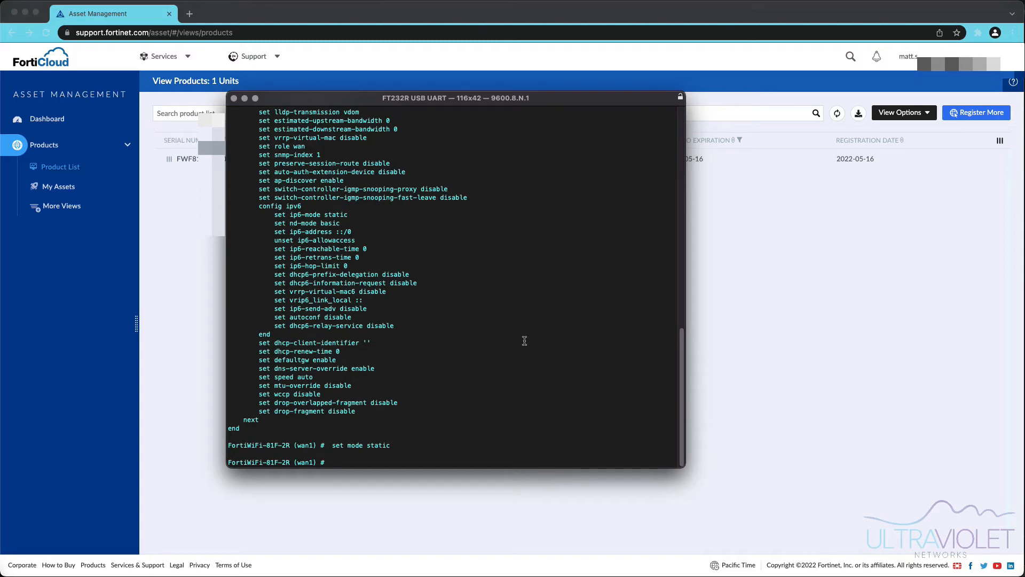
pyautogui.write('set ip 45')
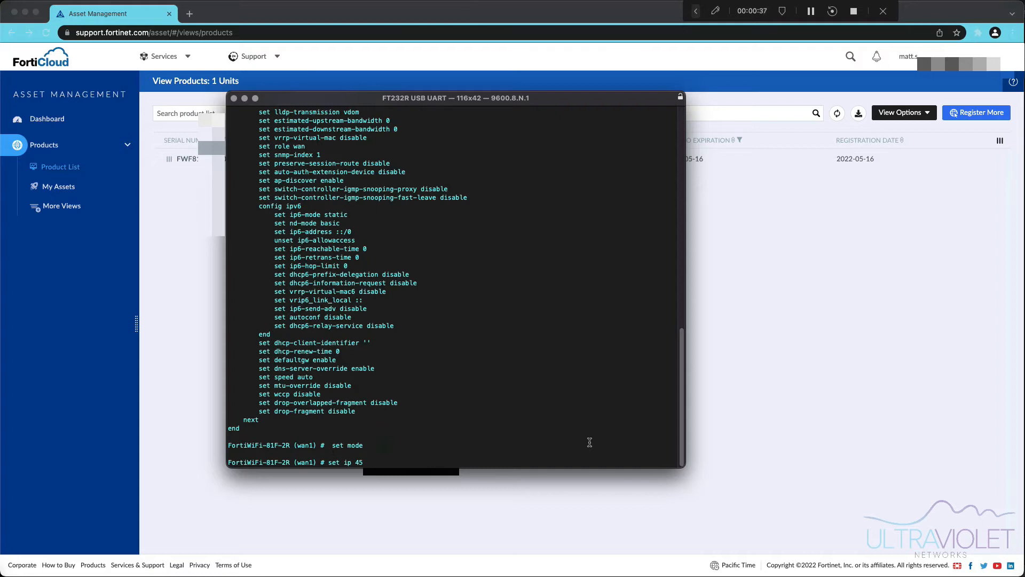
pyautogui.press('Return')
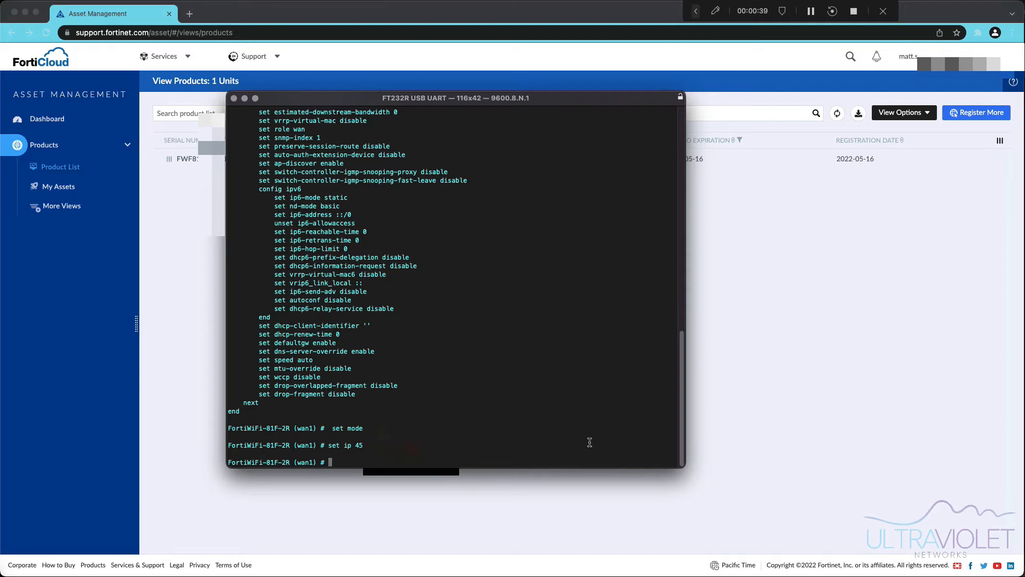
pyautogui.write('set allowaccess')
pyautogui.press('Tab')
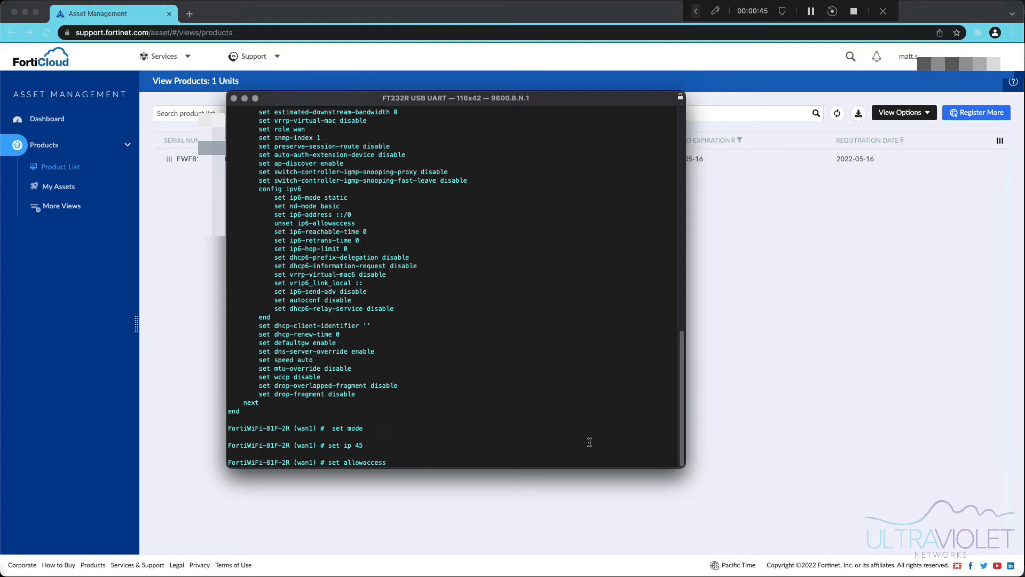
pyautogui.write('https')
pyautogui.press('Return')
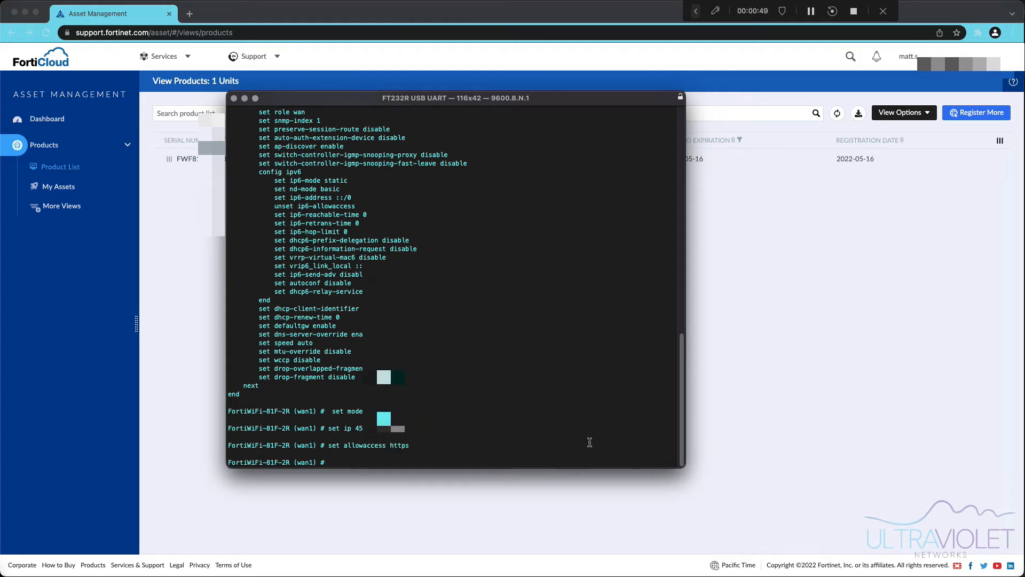
# - Save the wan1 interface settings with end
pyautogui.write('end')
pyautogui.press('Return')
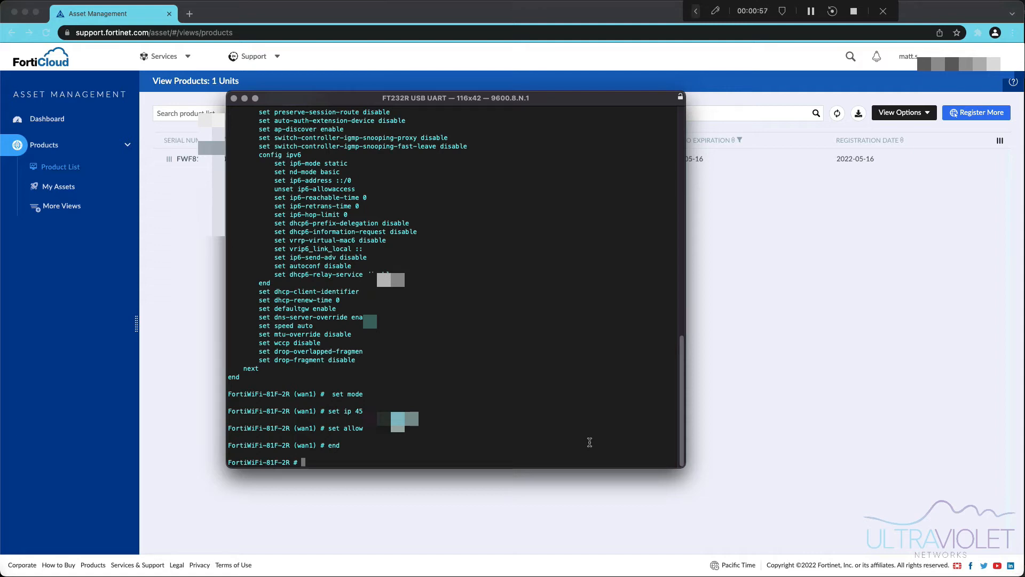
pyautogui.write('config router static')
# - Create static route entry 0 with destination 0.0.0.0/0
pyautogui.press('Return')
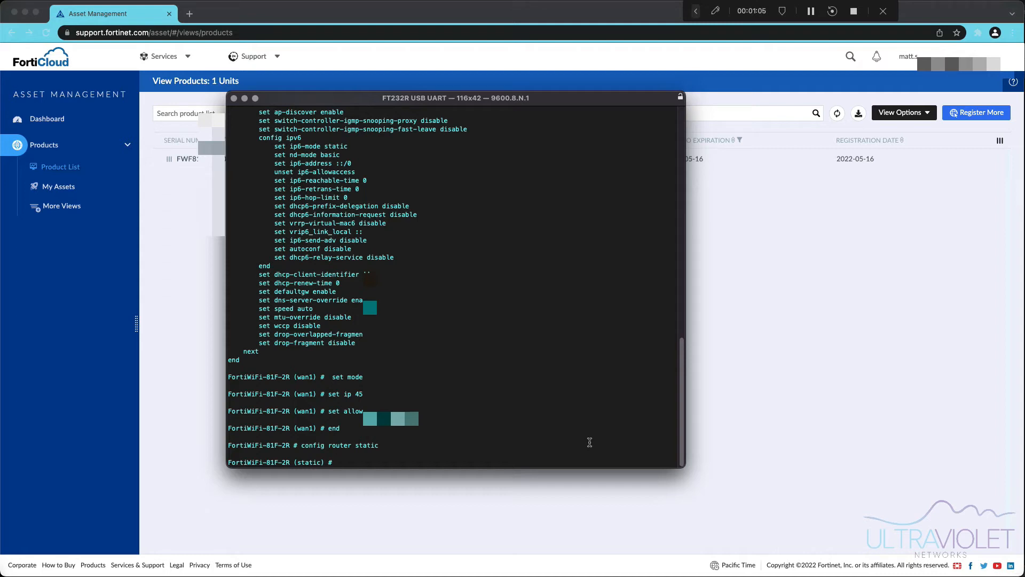
pyautogui.write('edit 0')
pyautogui.press('Return')
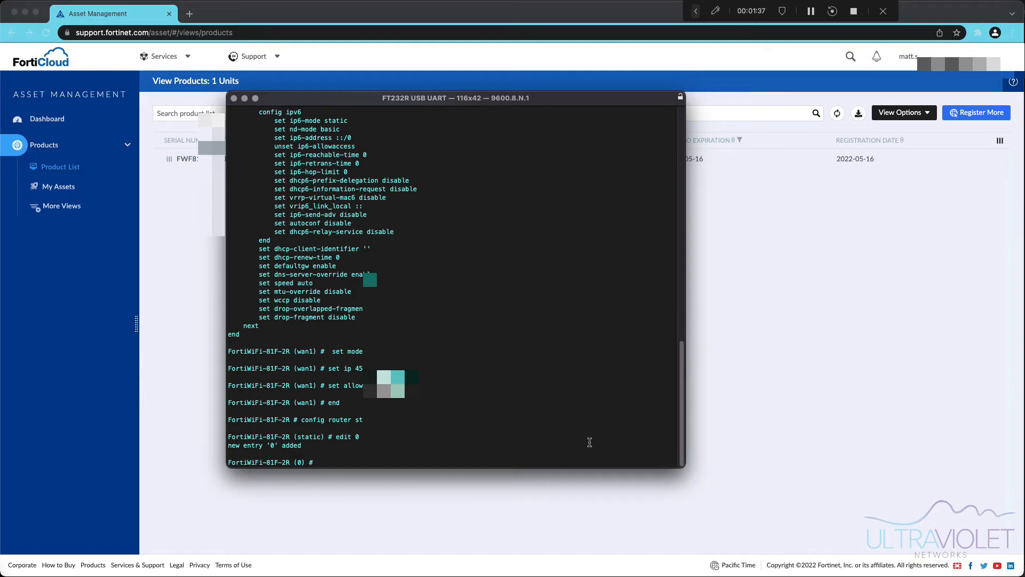
pyautogui.write('set de')
pyautogui.press('BackSpace')
pyautogui.write('st 0.0.0.0')
pyautogui.press('Return')
pyautogui.press('Up')
pyautogui.write('/0')
pyautogui.press('Return')
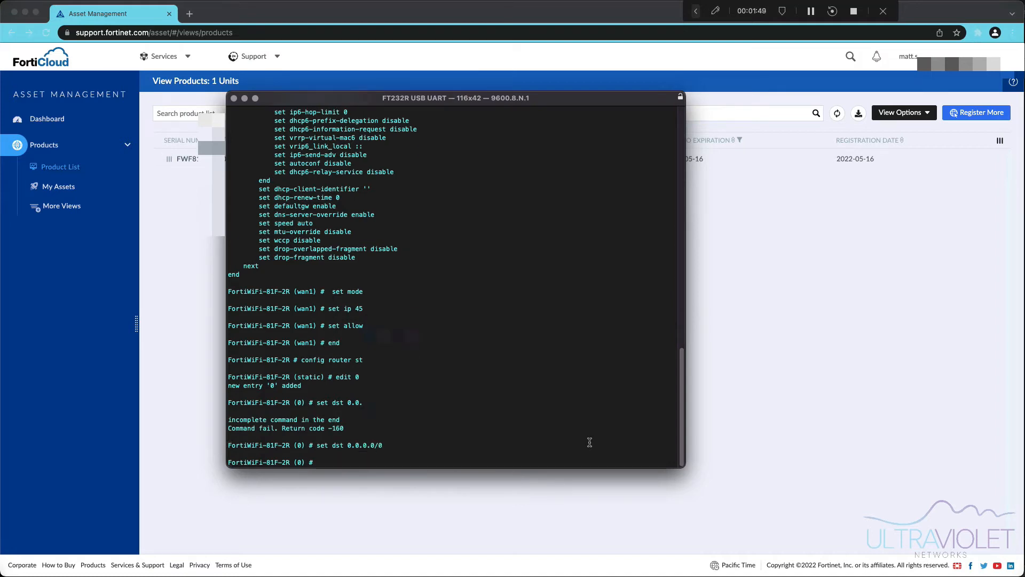
pyautogui.write('set ')
pyautogui.write('distance')
pyautogui.press('BackSpace')
pyautogui.press('BackSpace')
pyautogui.press('BackSpace')
pyautogui.press('BackSpace')
pyautogui.press('BackSpace')
pyautogui.press('BackSpace')
pyautogui.press('BackSpace')
pyautogui.press('BackSpace')
pyautogui.write('evice wan1')
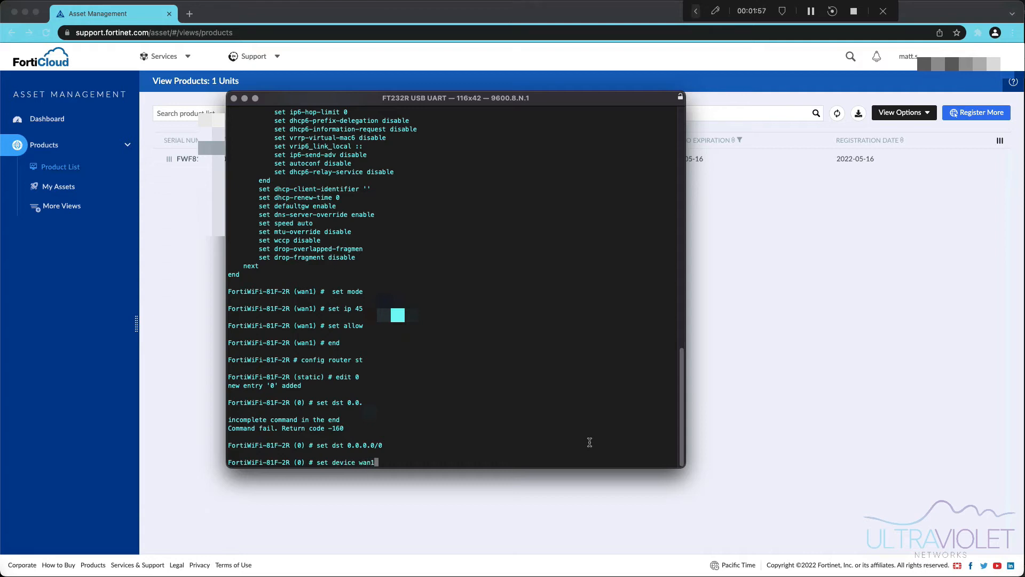
pyautogui.press('Return')
pyautogui.press('Return')
pyautogui.write('end')
pyautogui.press('Return')
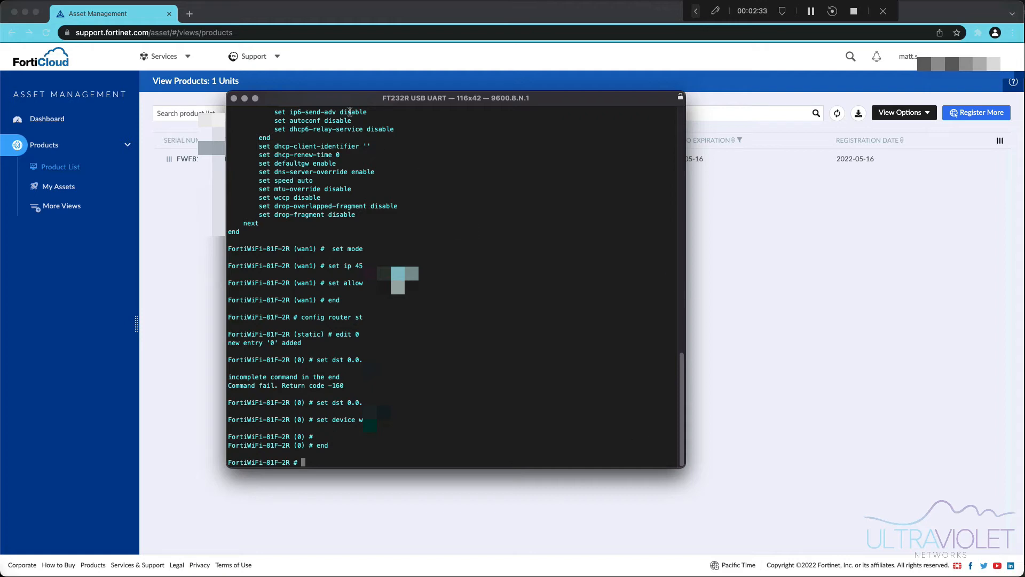
pyautogui.tripleClick(603, 349)
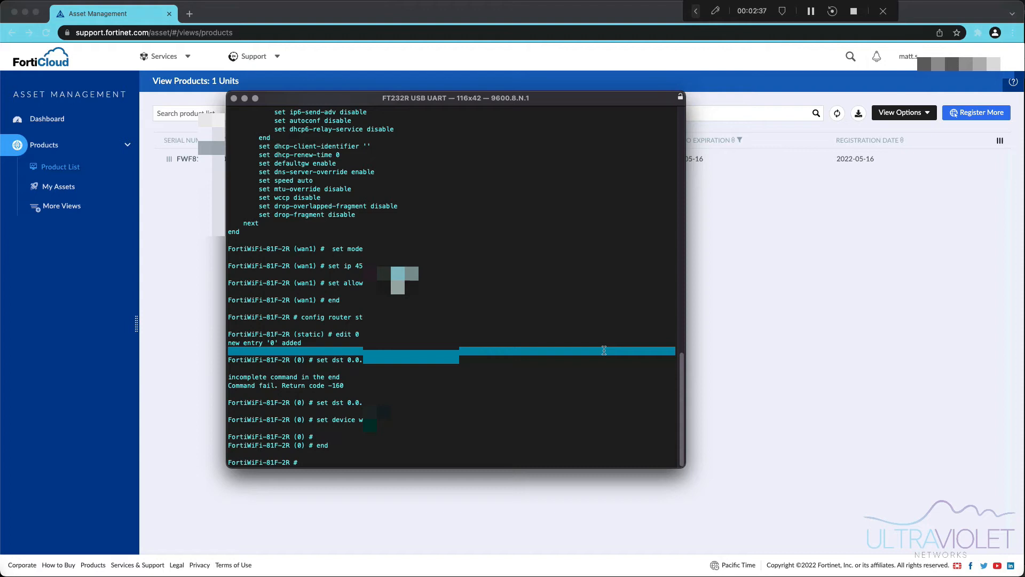
pyautogui.write('execute ping www.google.com')
pyautogui.press('Return')
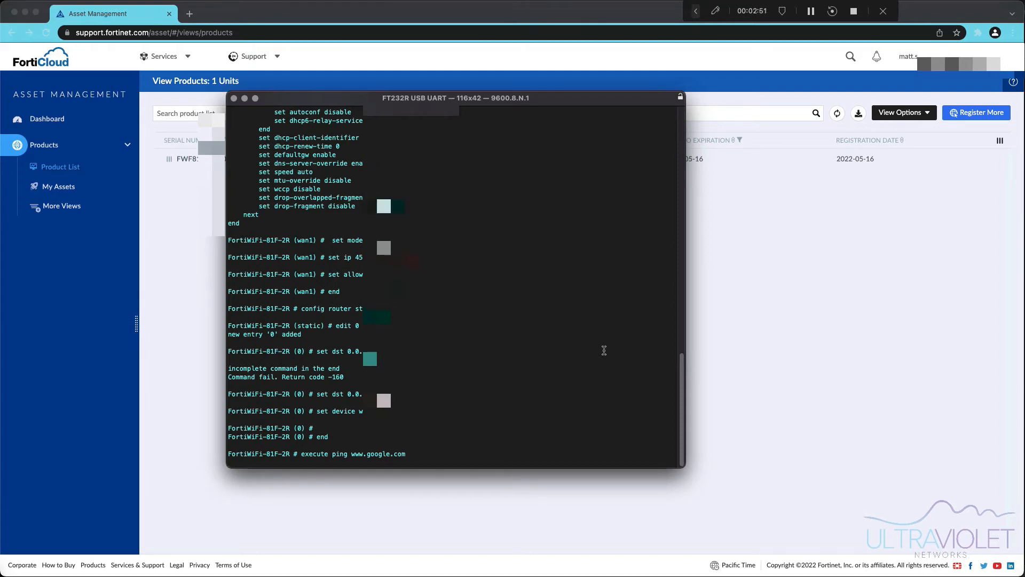
pyautogui.hotkey('ctrl', 'c')
pyautogui.write('execute ping 8.8.8.8')
pyautogui.press('Return')
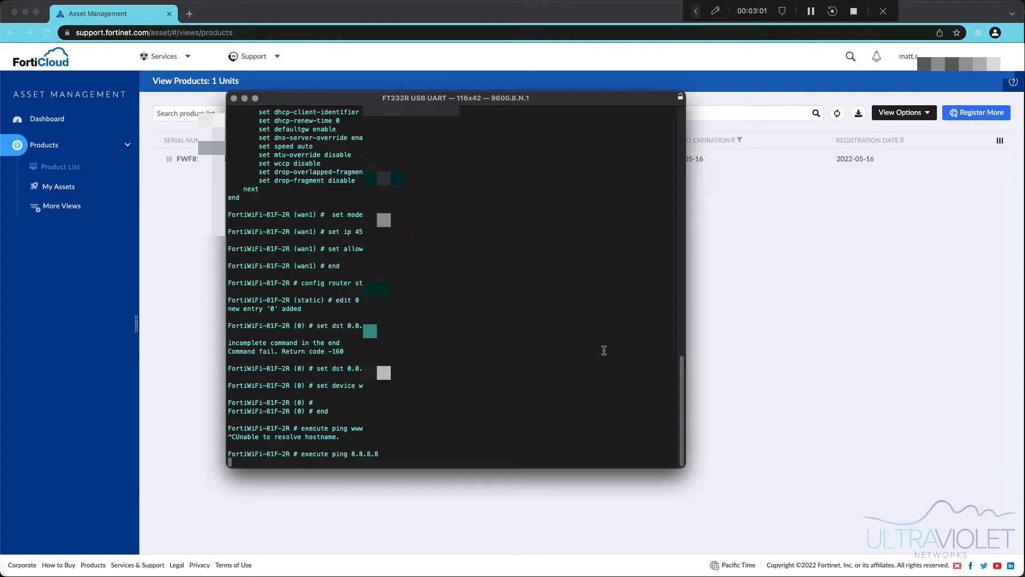
pyautogui.hotkey('ctrl', 'c')
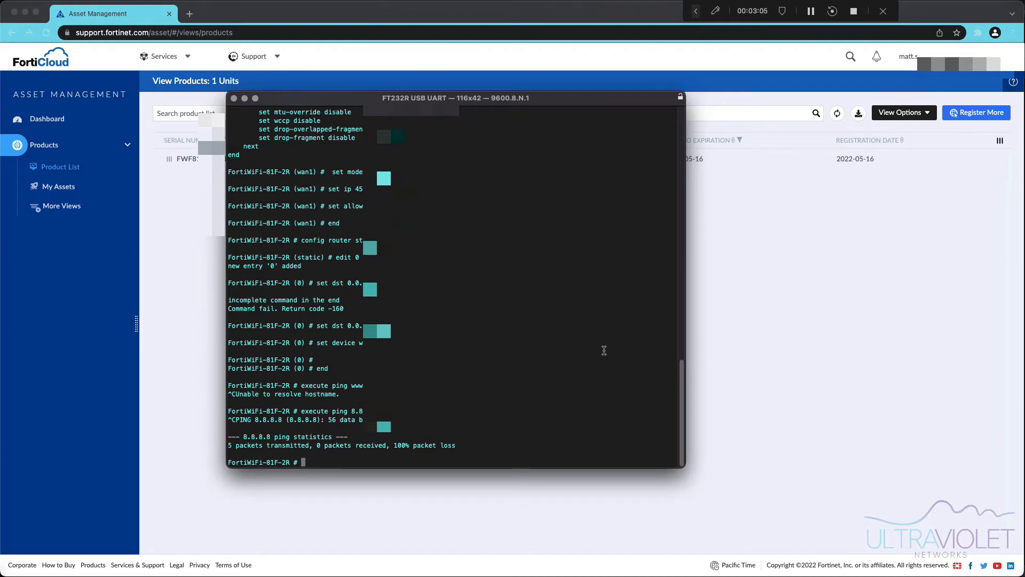
pyautogui.write('config router static')
# - List the current static routes
pyautogui.press('Return')
pyautogui.write('edit')
pyautogui.press('BackSpace')
pyautogui.press('BackSpace')
pyautogui.press('BackSpace')
pyautogui.press('BackSpace')
pyautogui.write('show')
pyautogui.press('Return')
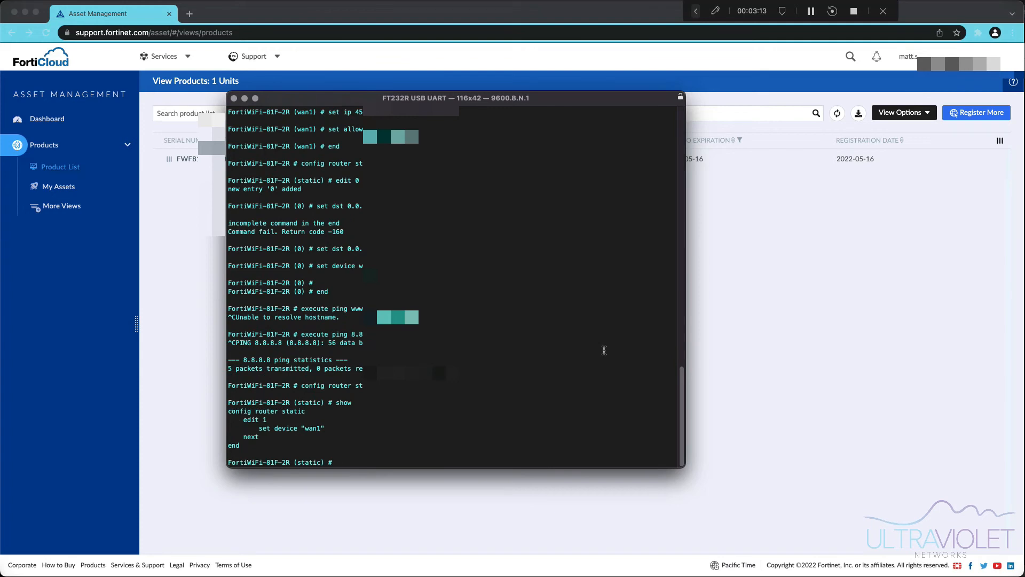
# - Set static route 1's gateway to 45.3.191.1 and save it
pyautogui.write('edit 1')
pyautogui.press('Return')
pyautogui.write('set ne')
pyautogui.press('BackSpace')
pyautogui.press('BackSpace')
pyautogui.write('gateway ')
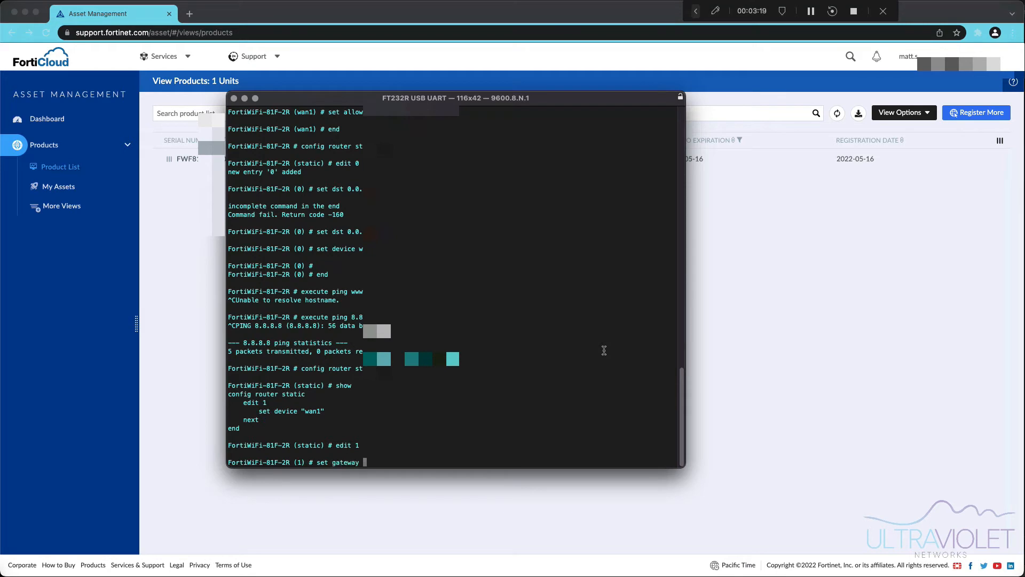
pyautogui.write('45.3.191.1')
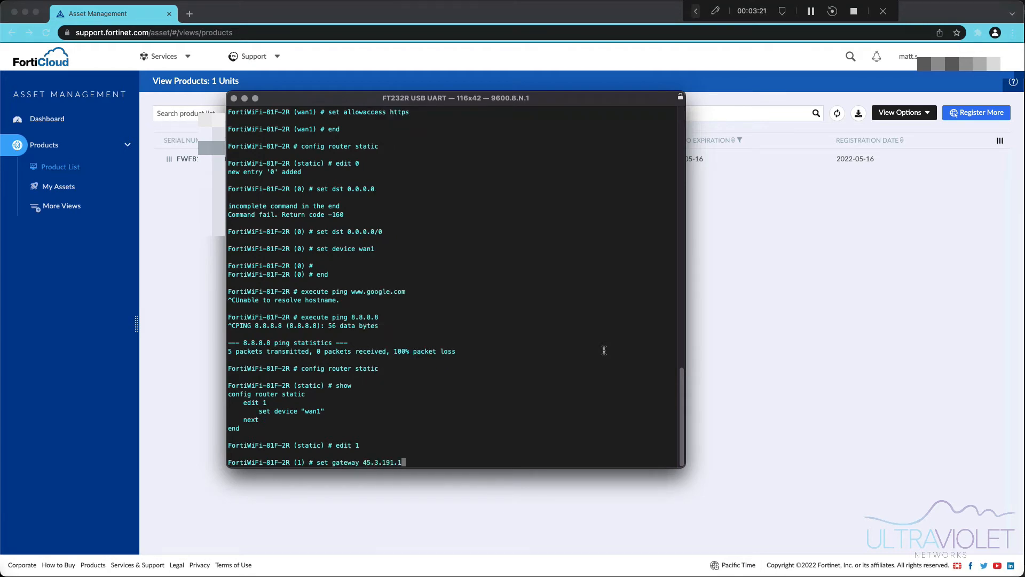
pyautogui.press('Return')
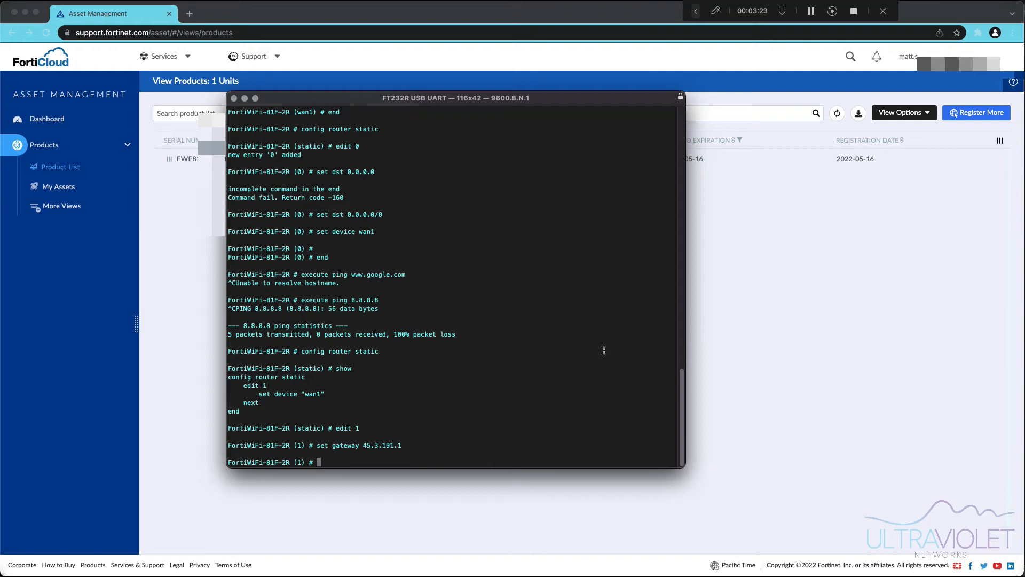
pyautogui.write('end')
pyautogui.press('Return')
# - Rerun the ping to 8.8.8.8, which now gets replies with 0% loss
pyautogui.press('Up')
pyautogui.press('Up')
pyautogui.press('Up')
pyautogui.press('Up')
pyautogui.press('Up')
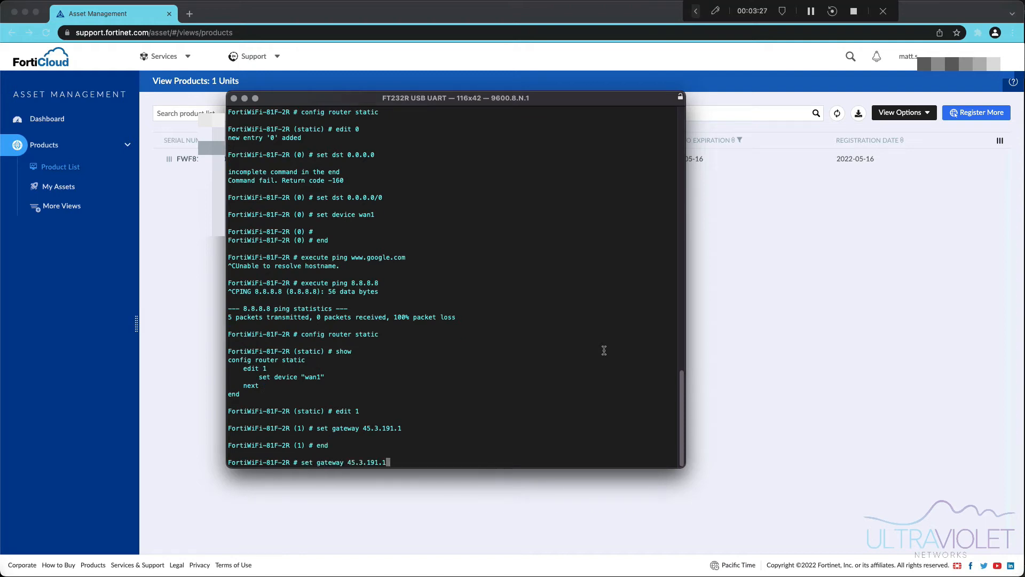
pyautogui.press('Up')
pyautogui.press('Up')
pyautogui.press('Down')
pyautogui.press('Return')
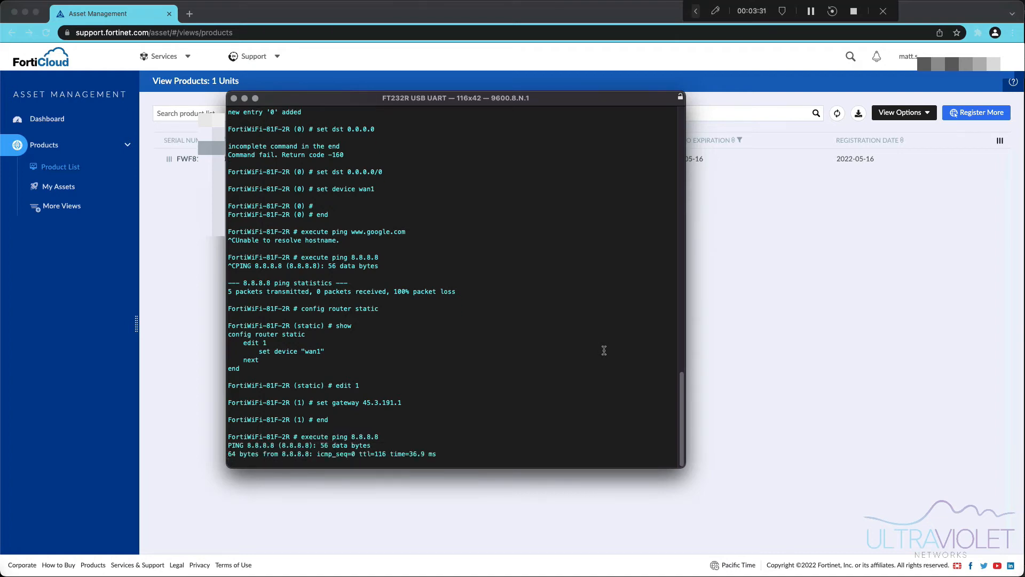
pyautogui.hotkey('ctrl', 'c')
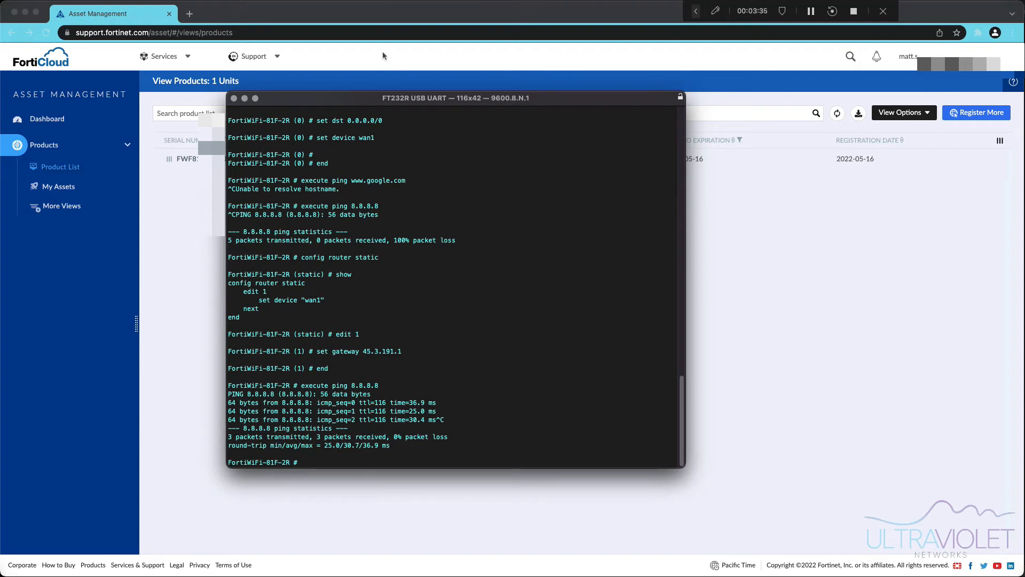
pyautogui.click(191, 15)
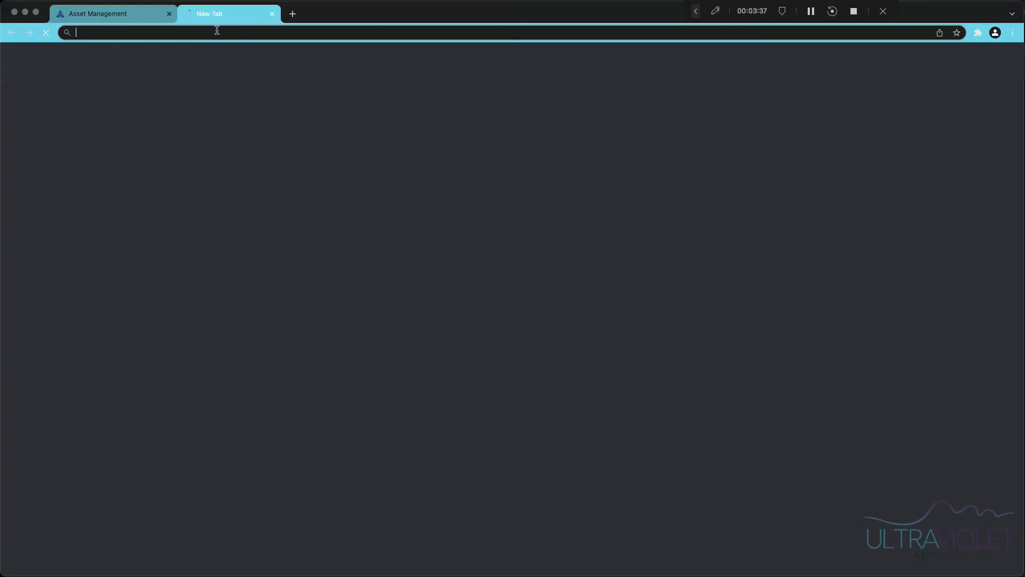
pyautogui.write('https://')
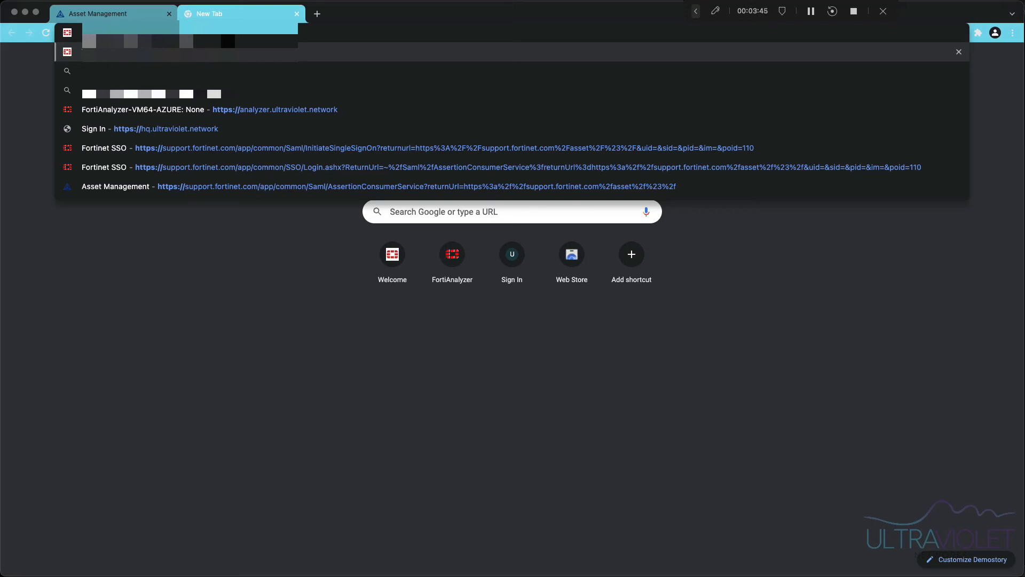
pyautogui.write('40.1.')
pyautogui.press('Return')
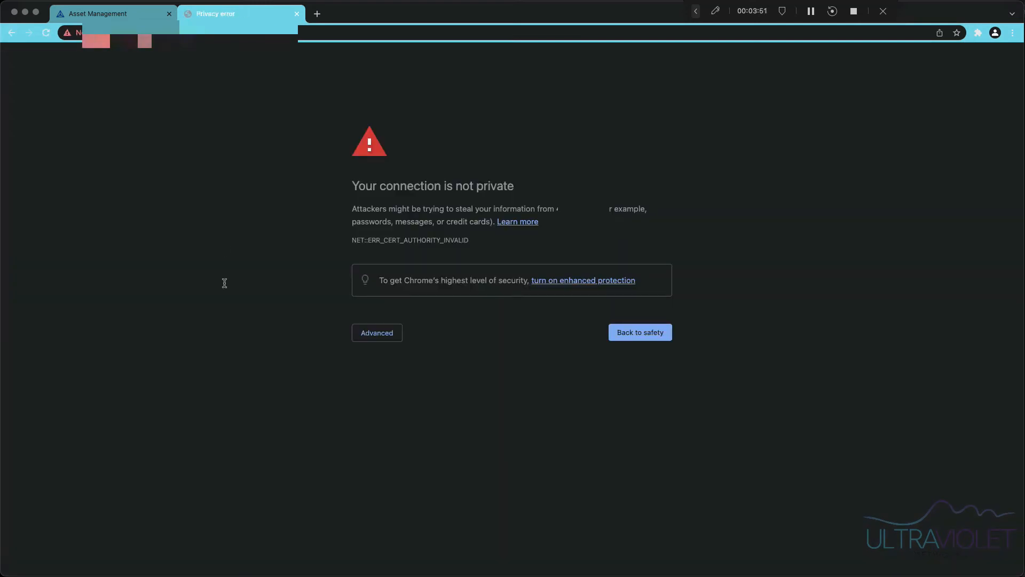
pyautogui.click(395, 337)
pyautogui.click(435, 420)
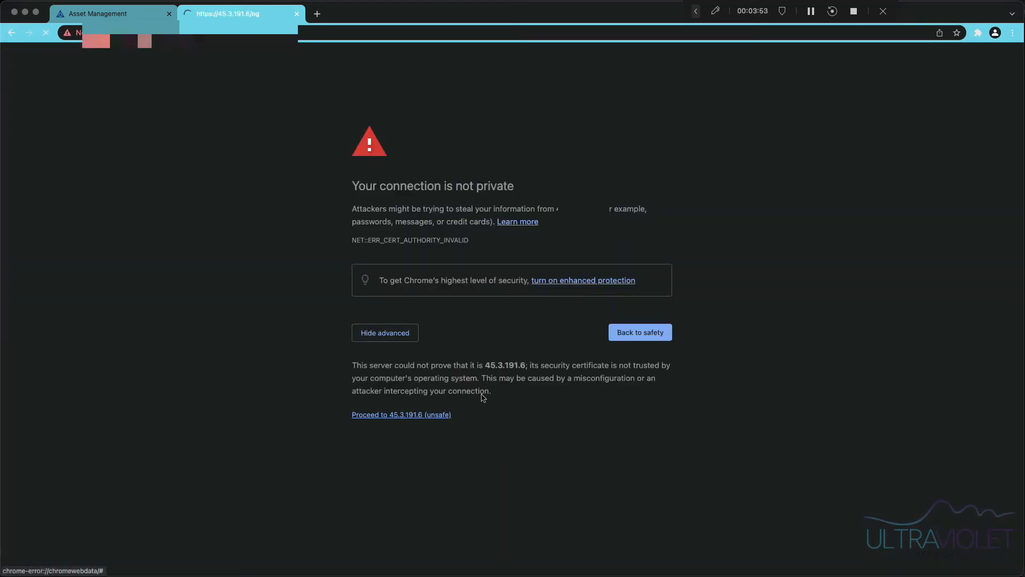
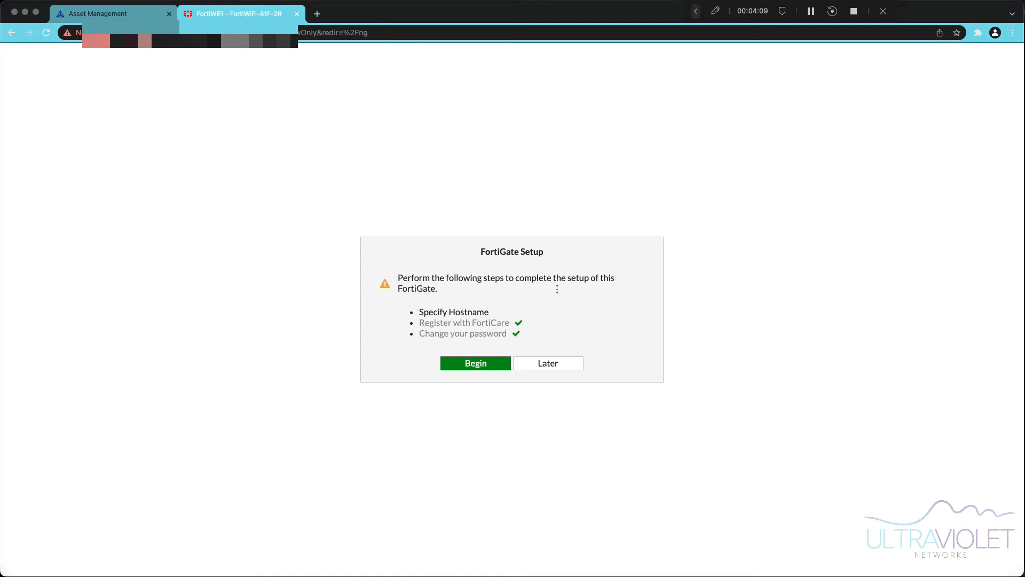
# - Postpone the remaining FortiGate setup, then check the Licenses widget, where only FortiCare Support is registered
pyautogui.click(561, 366)
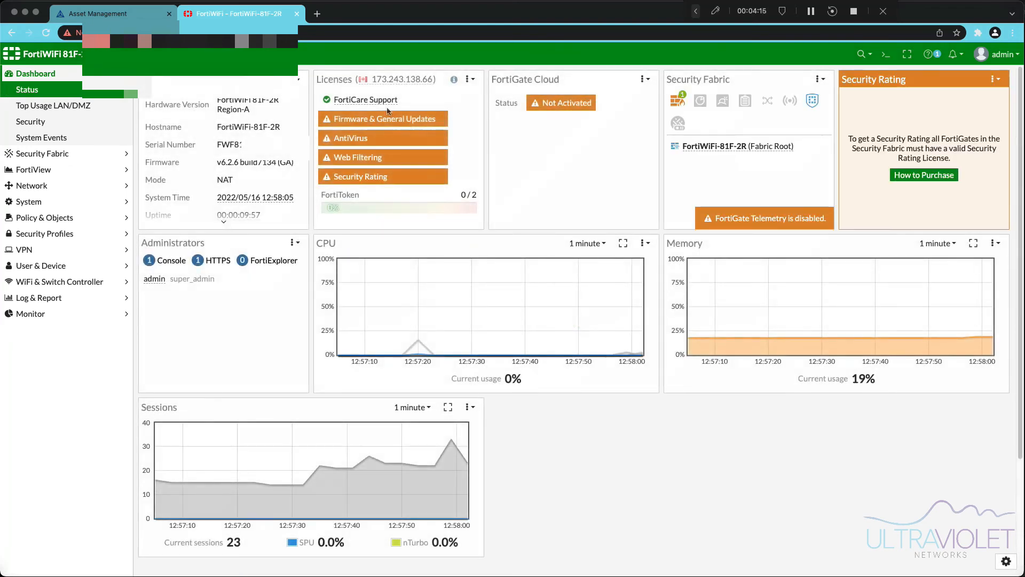
pyautogui.moveTo(391, 103)
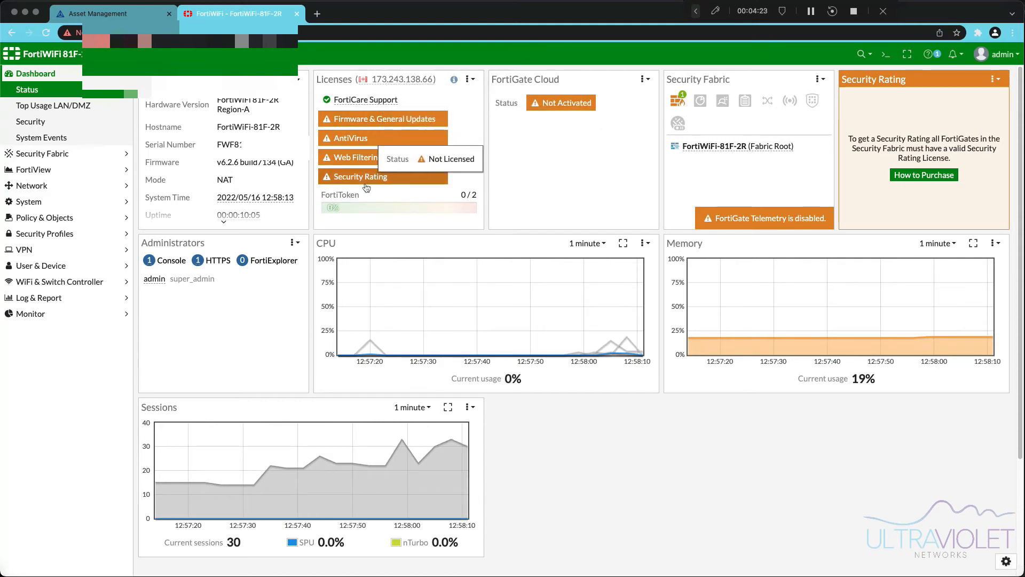
pyautogui.moveTo(374, 160)
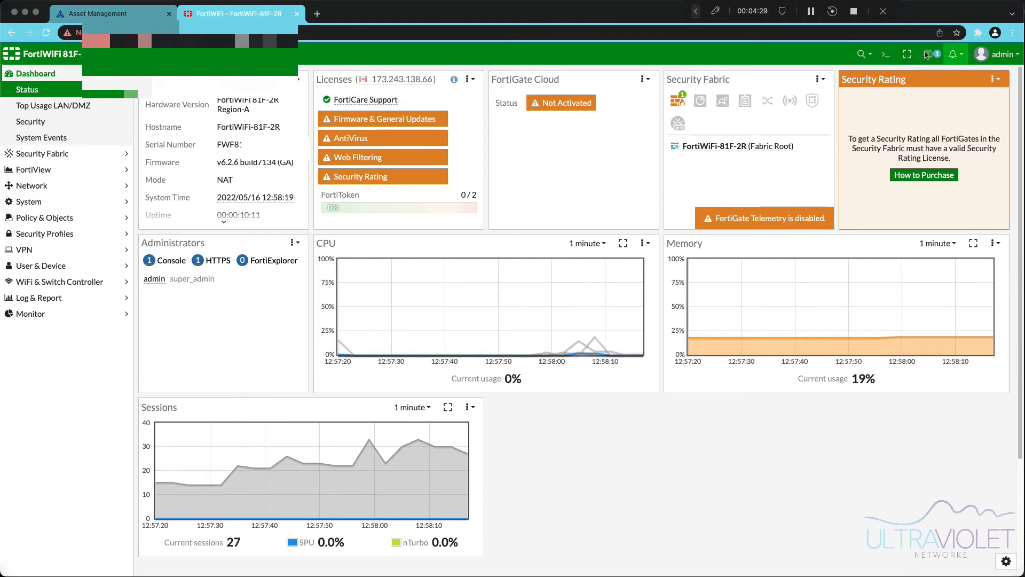
# - Run 'execute update-now' in the CLI Console to force an immediate FortiGuard update
pyautogui.click(887, 58)
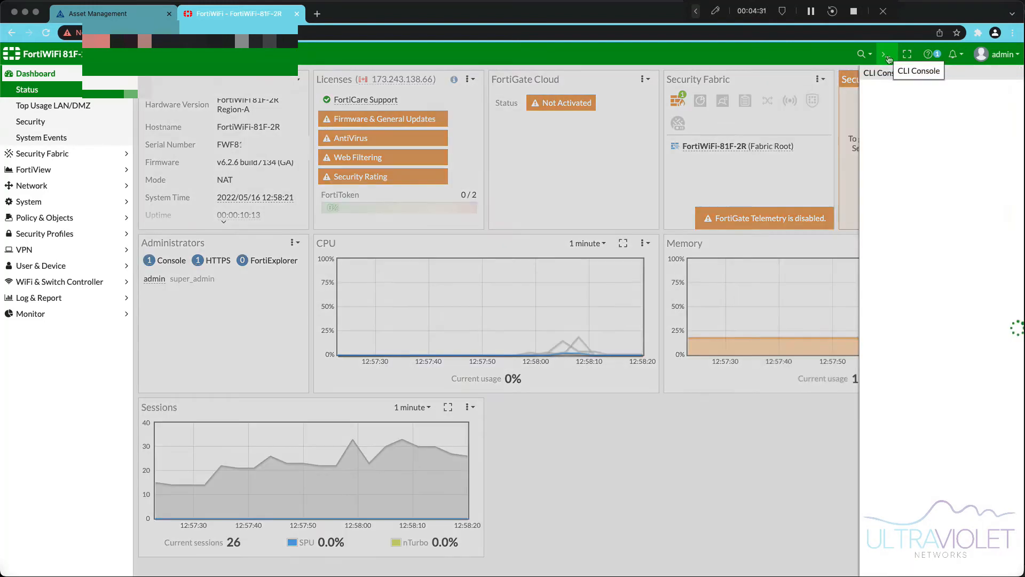
pyautogui.write('e')
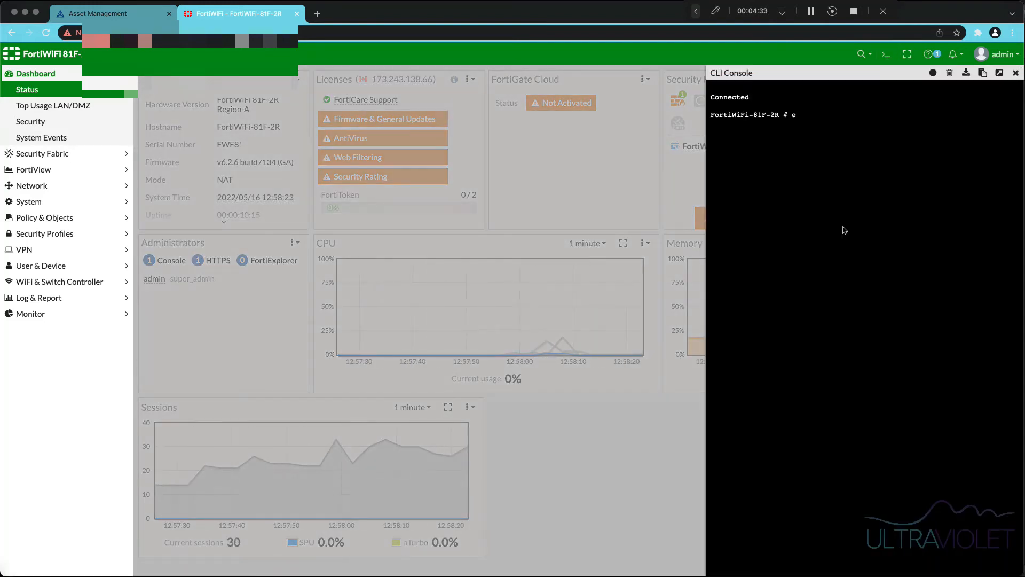
pyautogui.write('xecute update-now')
pyautogui.press('Return')
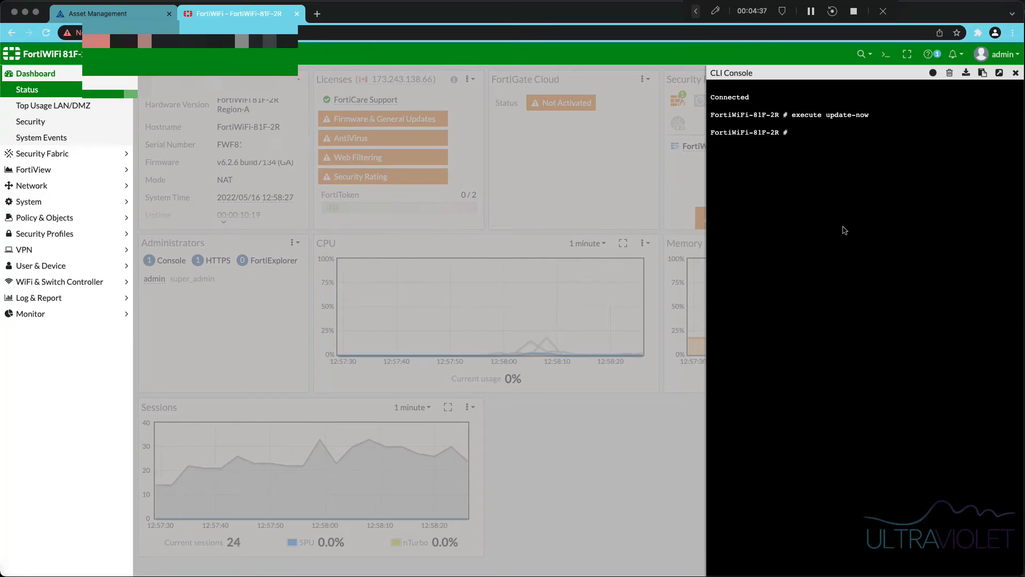
pyautogui.click(1015, 72)
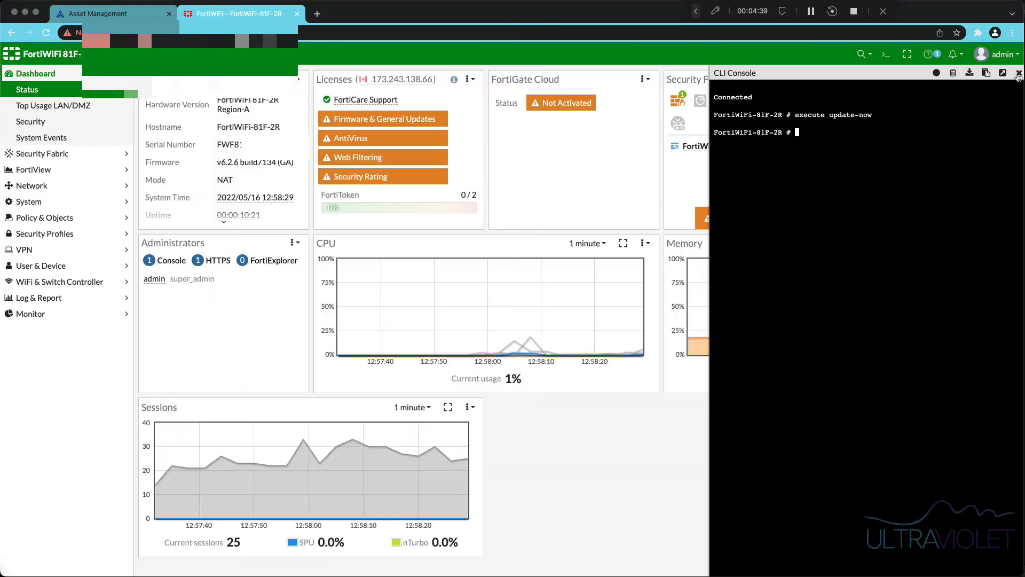
# - Review the licence entitlements and 2-hour update schedule on System > FortiGuard
pyautogui.click(21, 201)
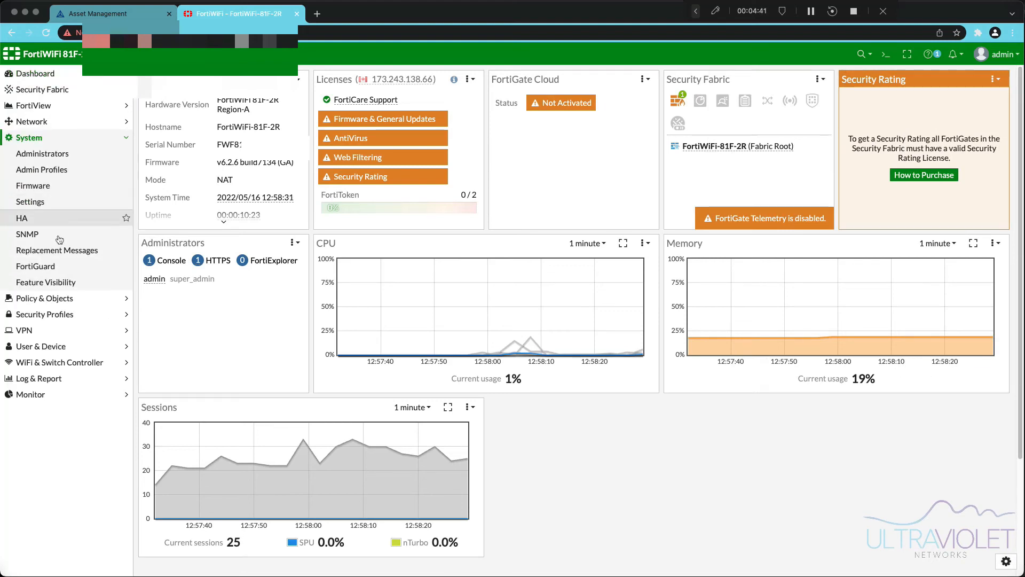
pyautogui.click(61, 264)
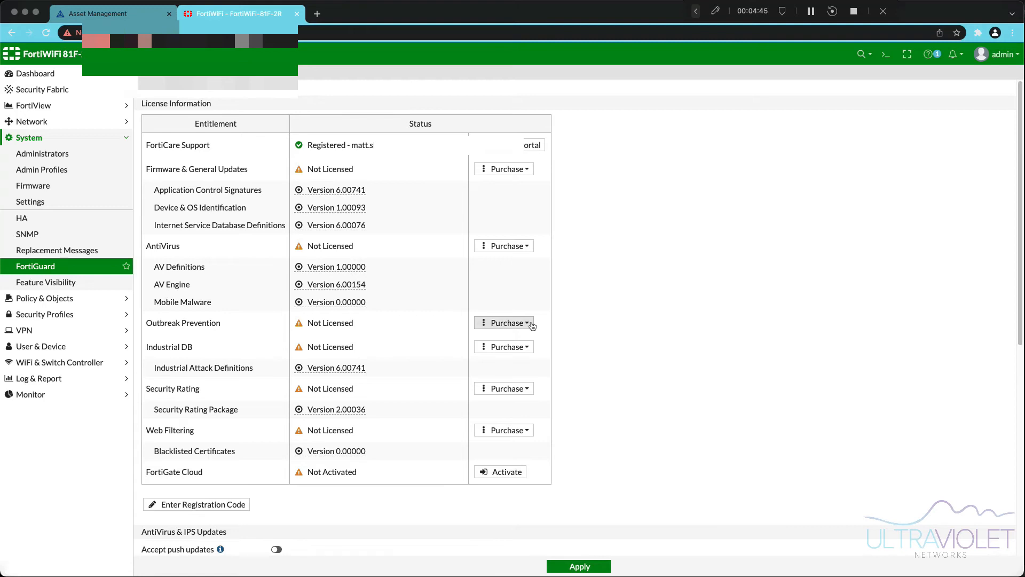
pyautogui.scroll(-6, 311, 419)
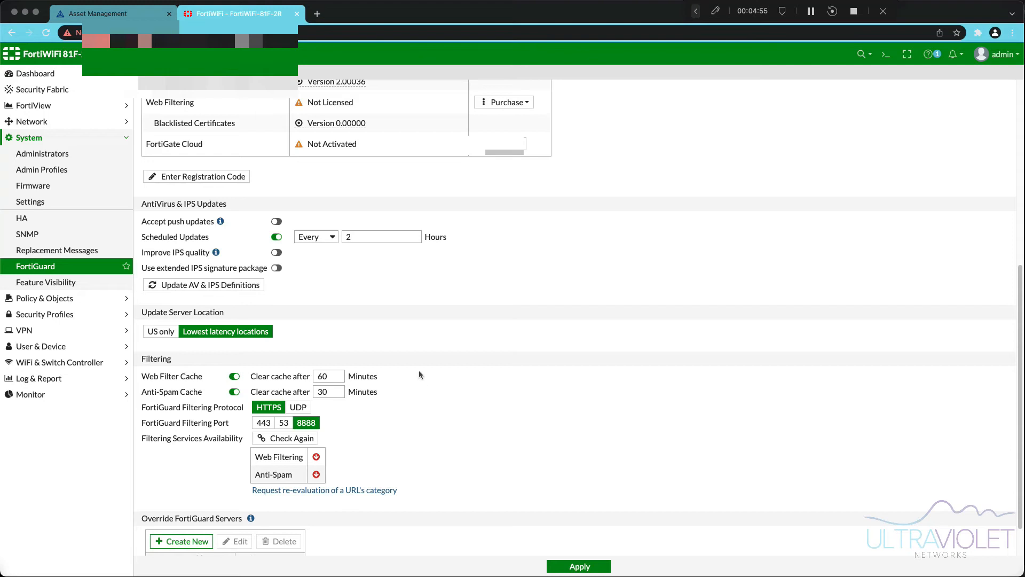
pyautogui.scroll(4, 418, 370)
pyautogui.scroll(2, 386, 217)
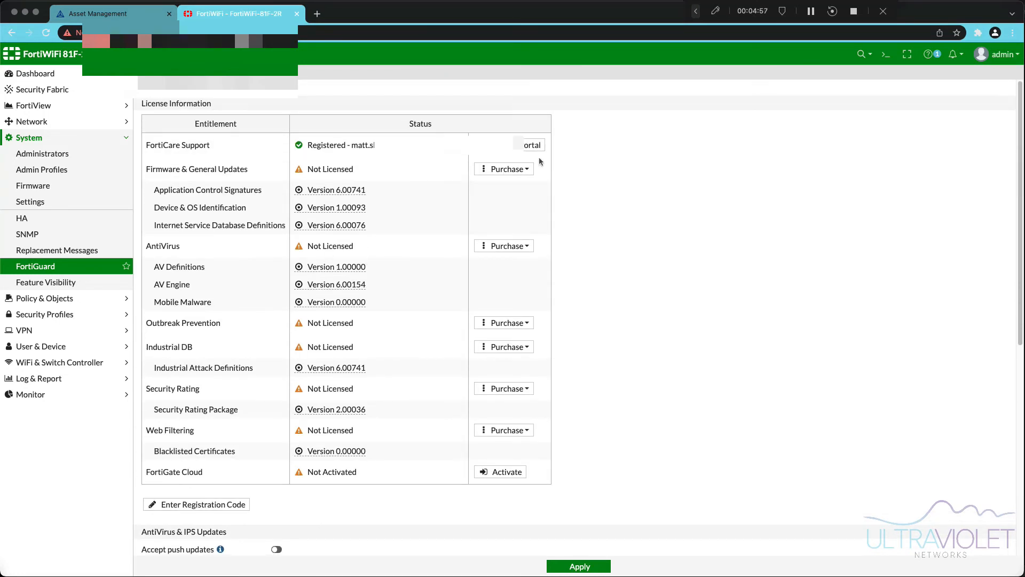
pyautogui.click(80, 79)
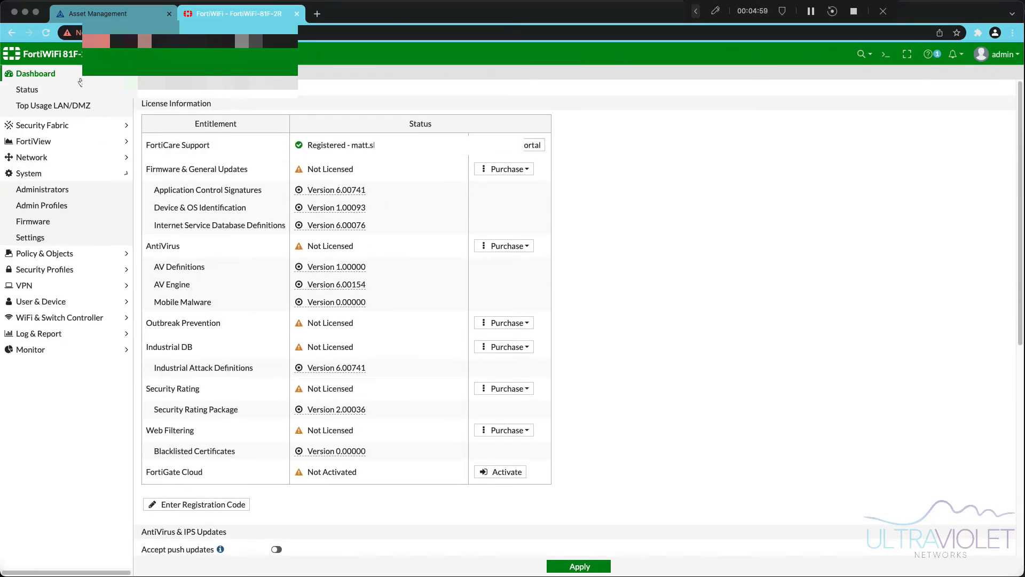
# - Go back to Dashboard > Status, then switch to the FortiCloud Asset Management tab
pyautogui.click(68, 90)
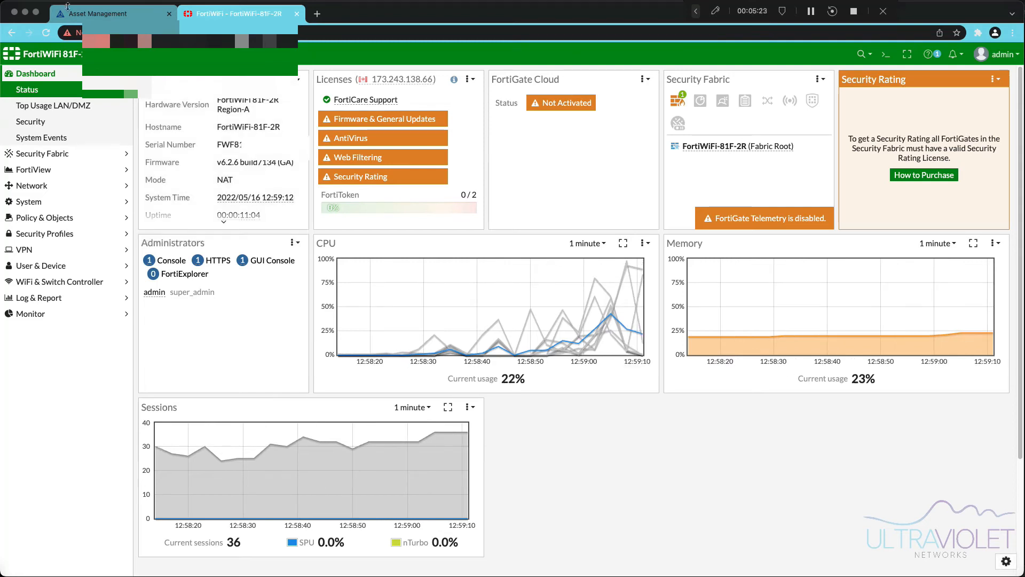
pyautogui.moveTo(173, 109)
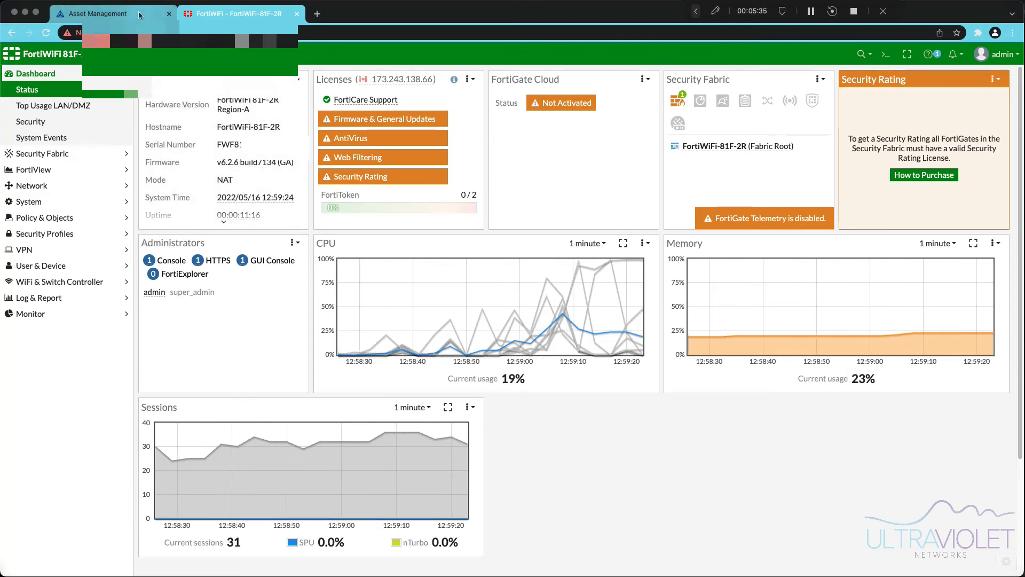
pyautogui.click(101, 14)
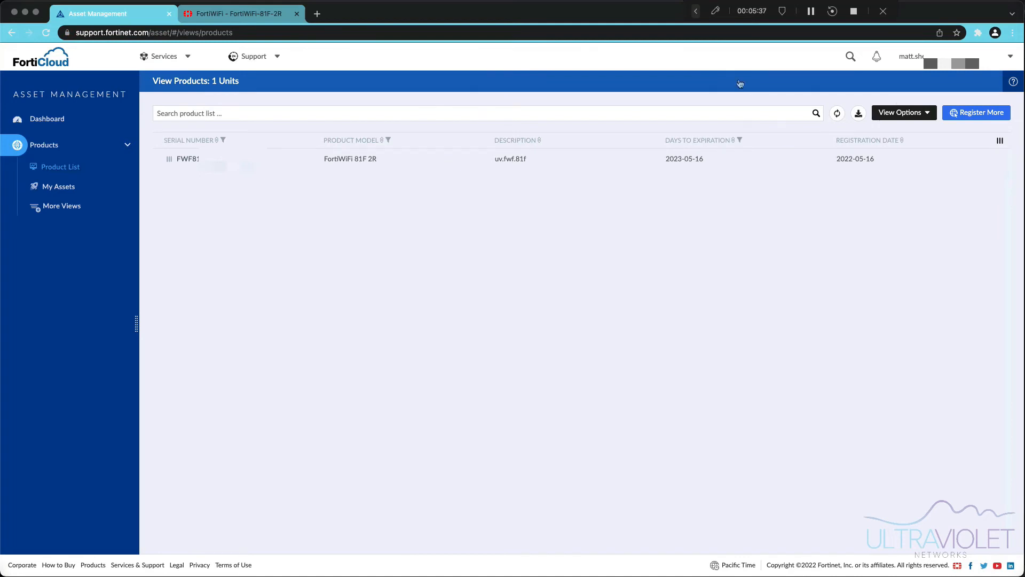
# - Under Support > Firmware Download, browse FortiGate images into the v7.00/7.0 folder
pyautogui.click(264, 58)
pyautogui.click(276, 101)
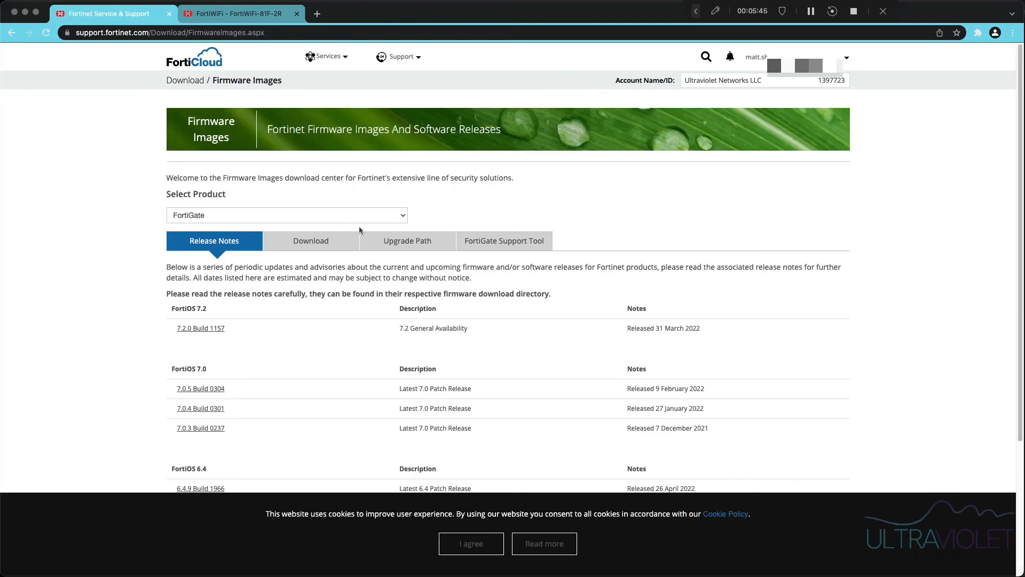
pyautogui.click(305, 215)
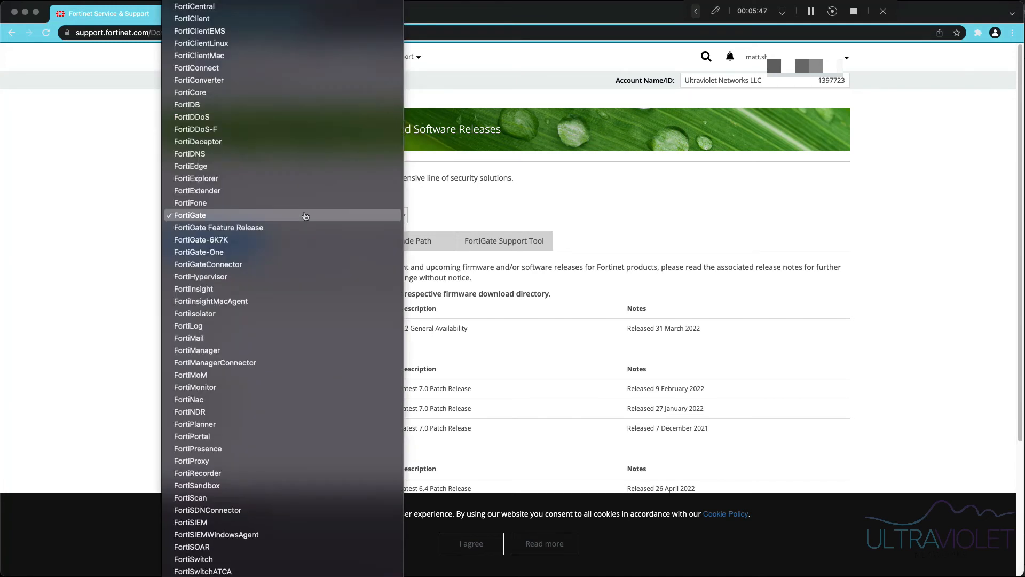
pyautogui.click(304, 215)
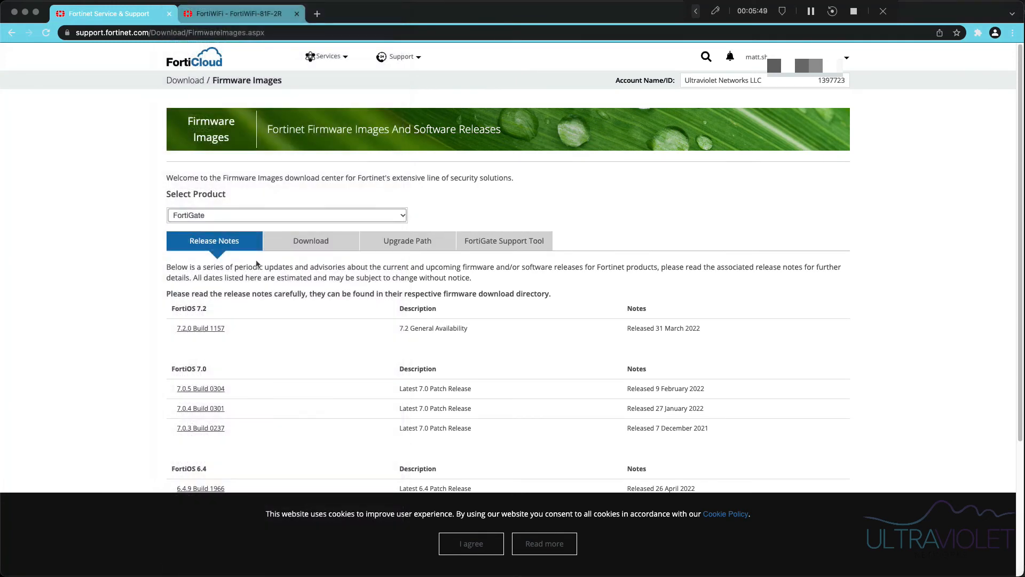
pyautogui.click(299, 247)
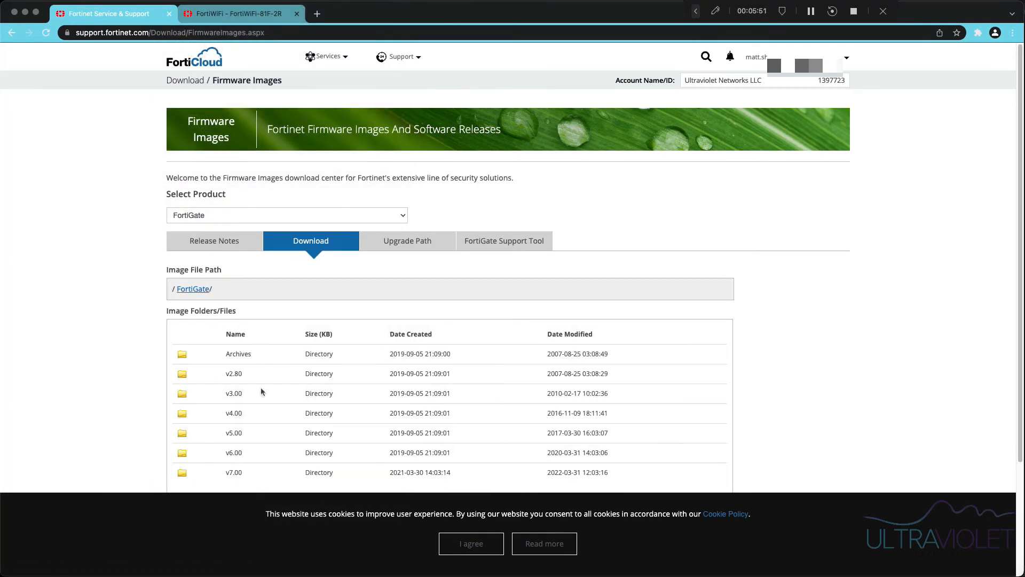
pyautogui.scroll(-3, 261, 389)
pyautogui.click(238, 330)
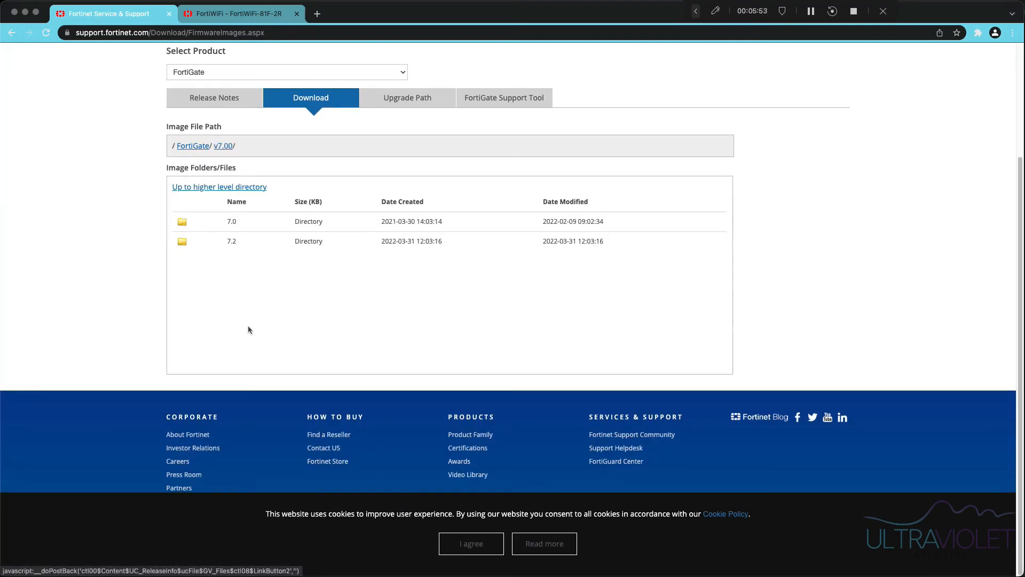
pyautogui.click(261, 227)
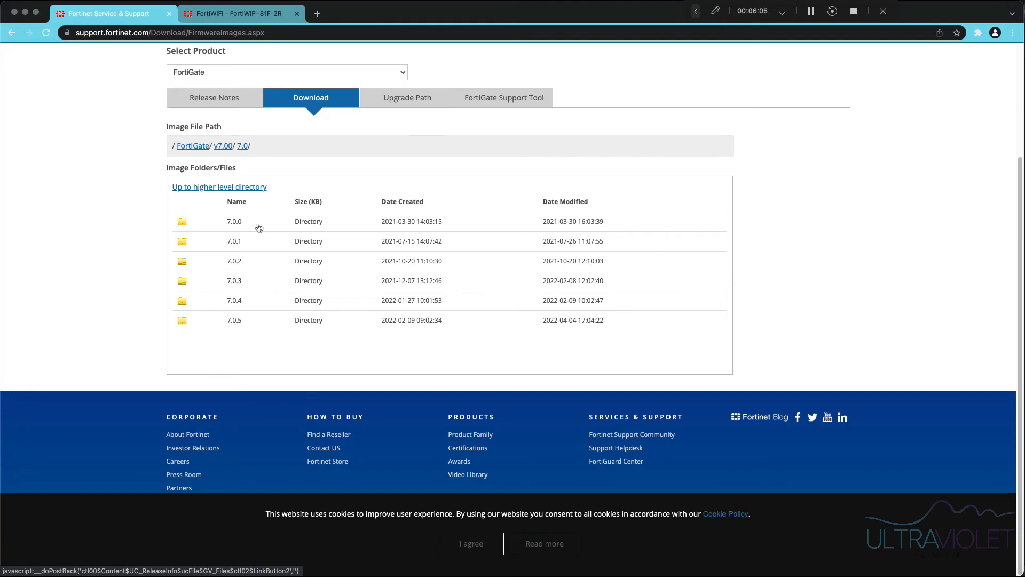
# - Run the Upgrade Path tool for FortiWiFi-81F-2R from 6.2.10 to 7.0.5
pyautogui.click(422, 101)
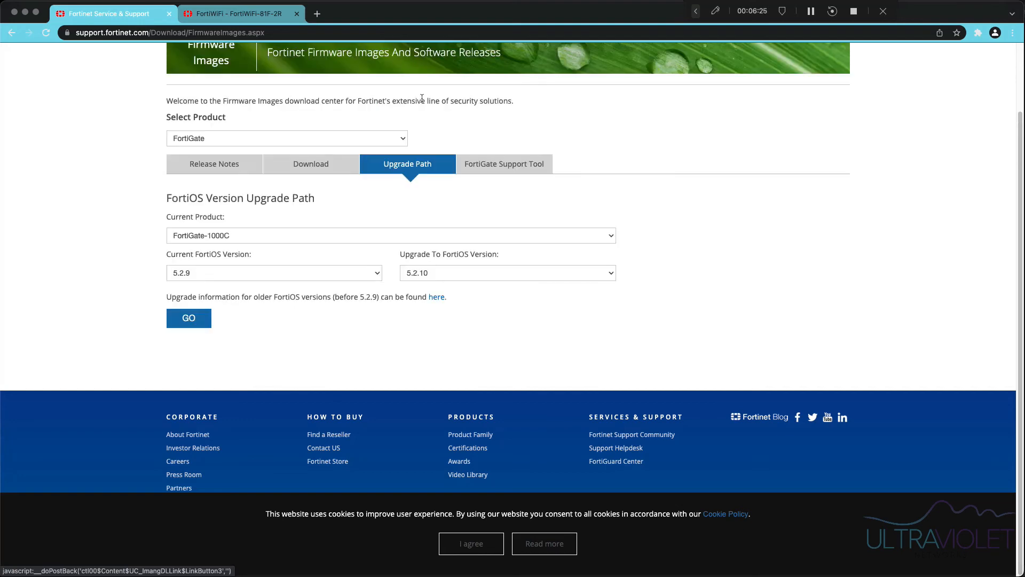
pyautogui.click(312, 235)
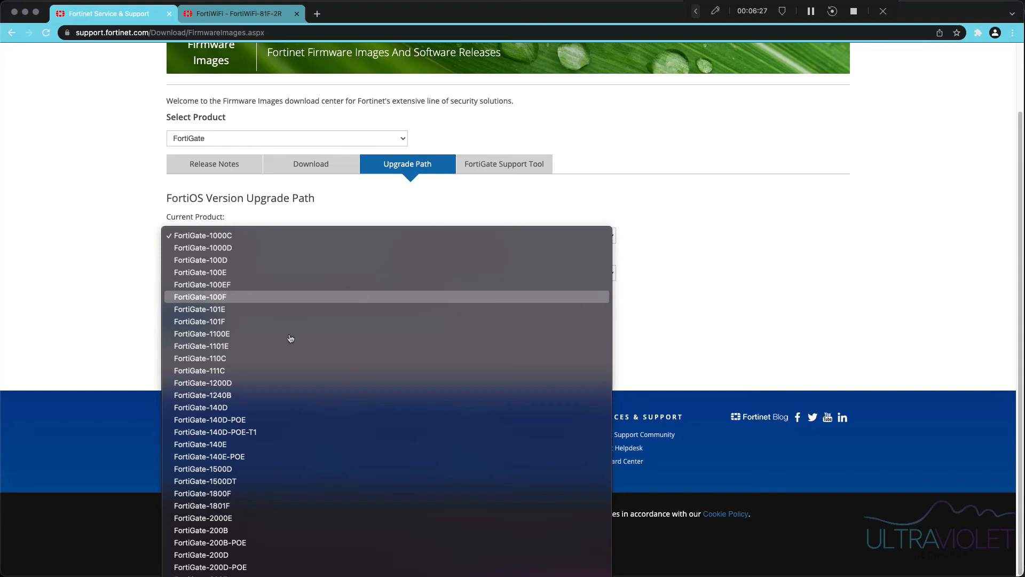
pyautogui.scroll(-20, 321, 414)
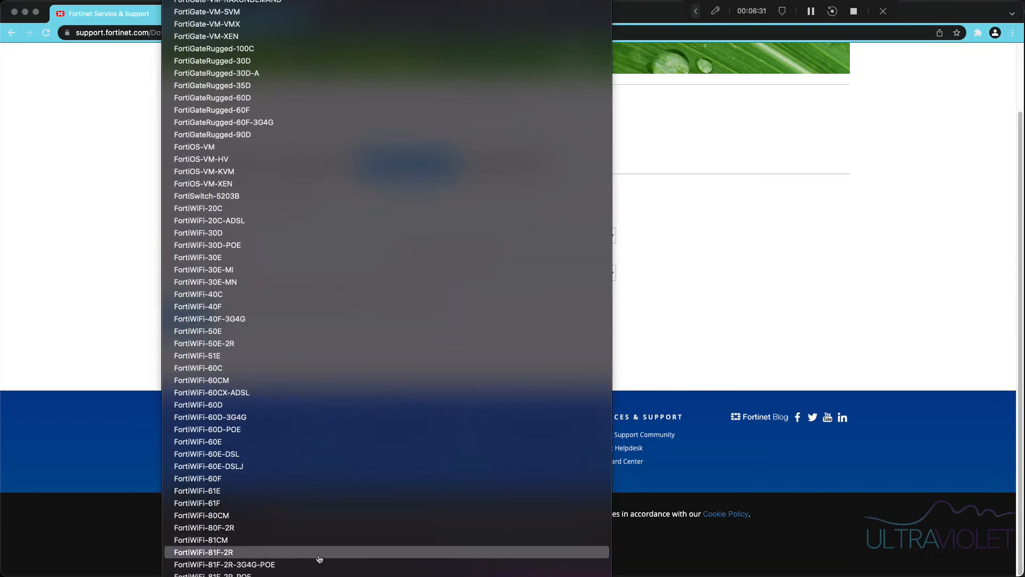
pyautogui.click(319, 557)
pyautogui.click(300, 275)
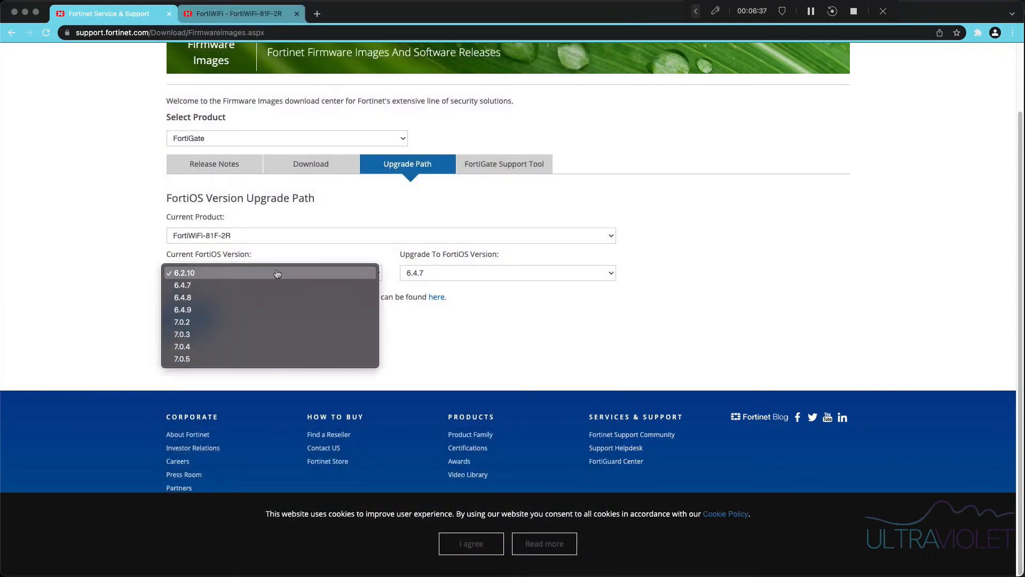
pyautogui.click(276, 273)
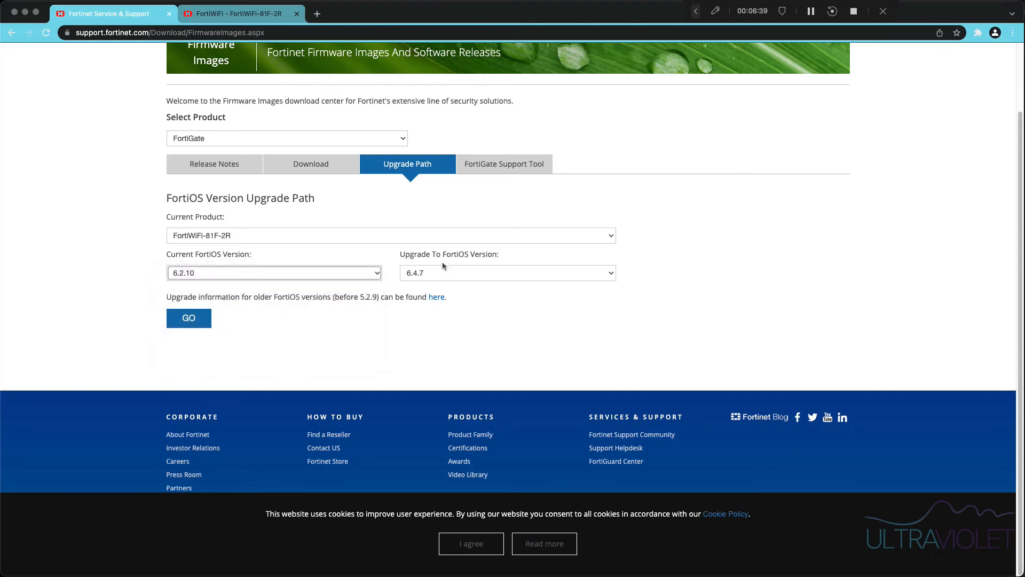
pyautogui.click(304, 275)
pyautogui.click(435, 273)
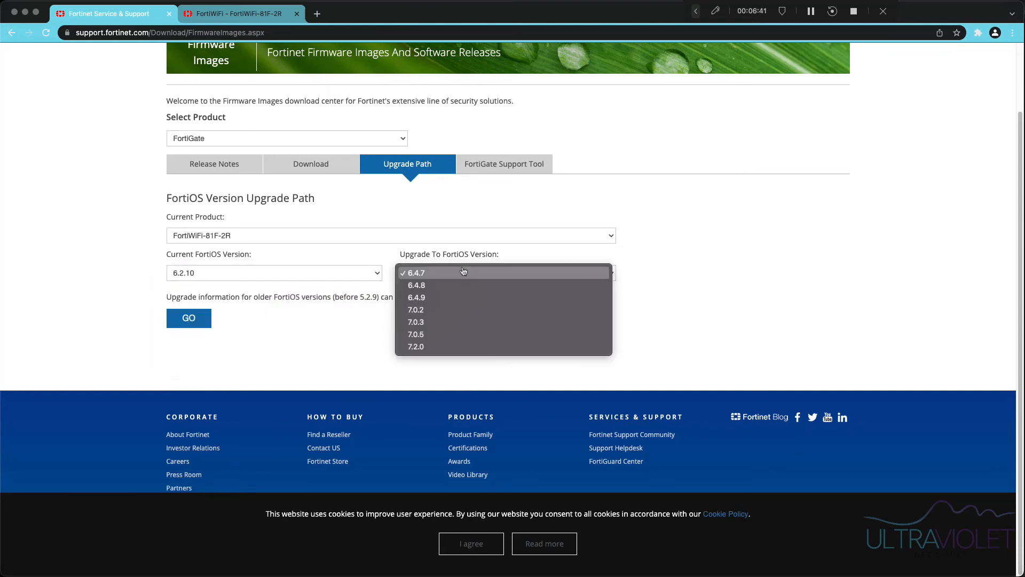
pyautogui.click(459, 339)
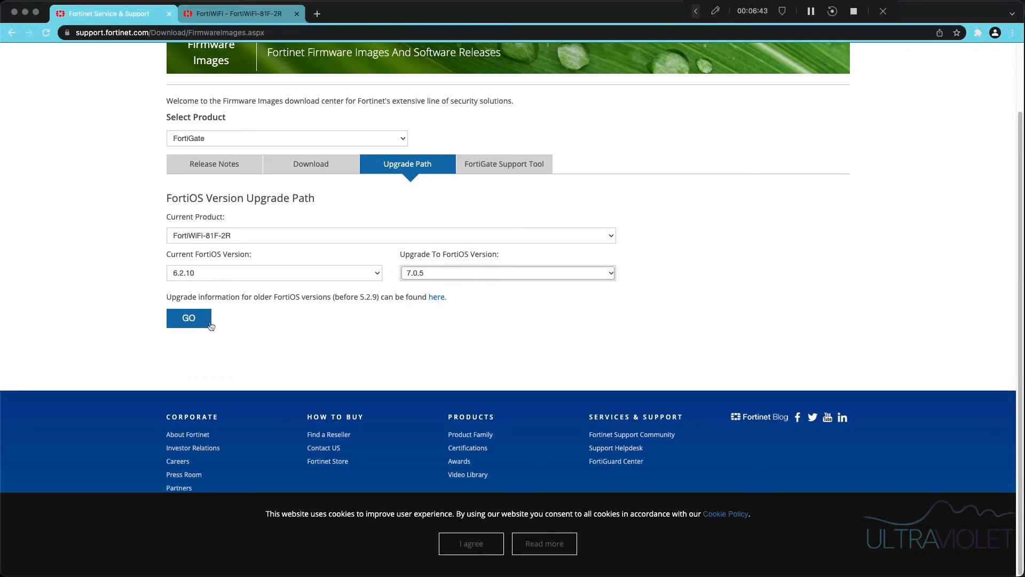
pyautogui.click(201, 320)
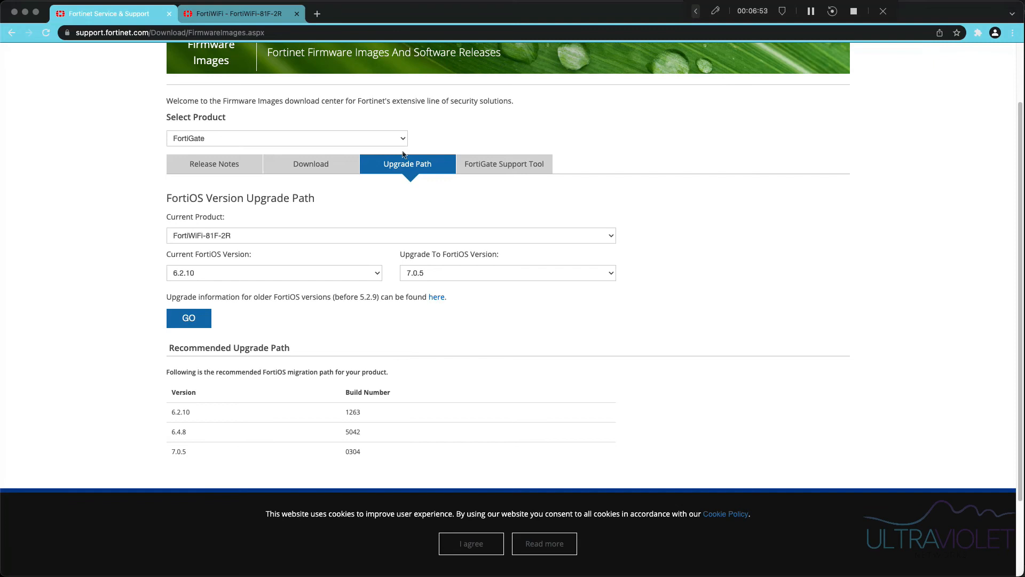
# - Open the 7.0.5 download folder and scroll to the FWF_81F_2R build 0304 images
pyautogui.click(319, 165)
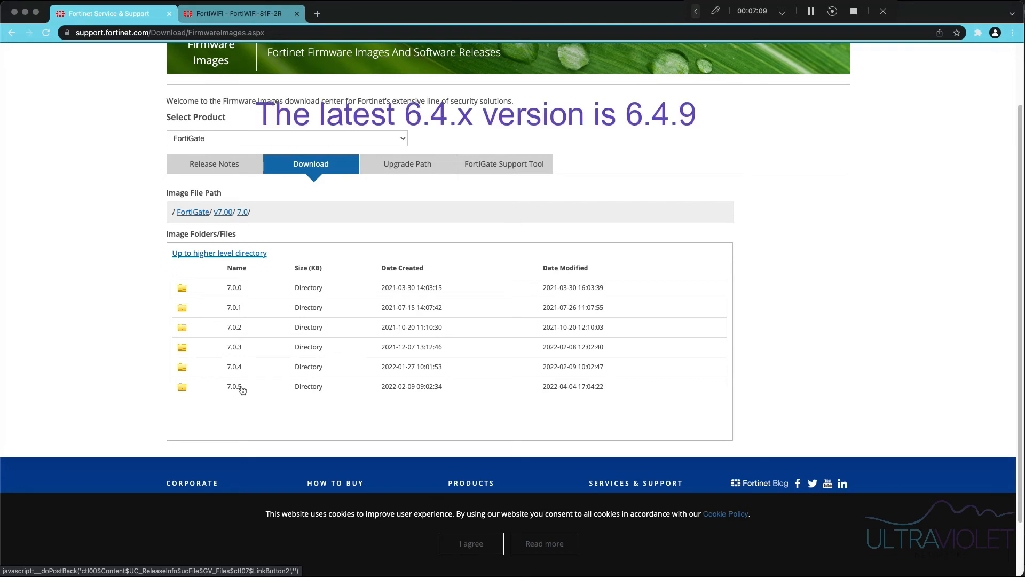
pyautogui.click(242, 389)
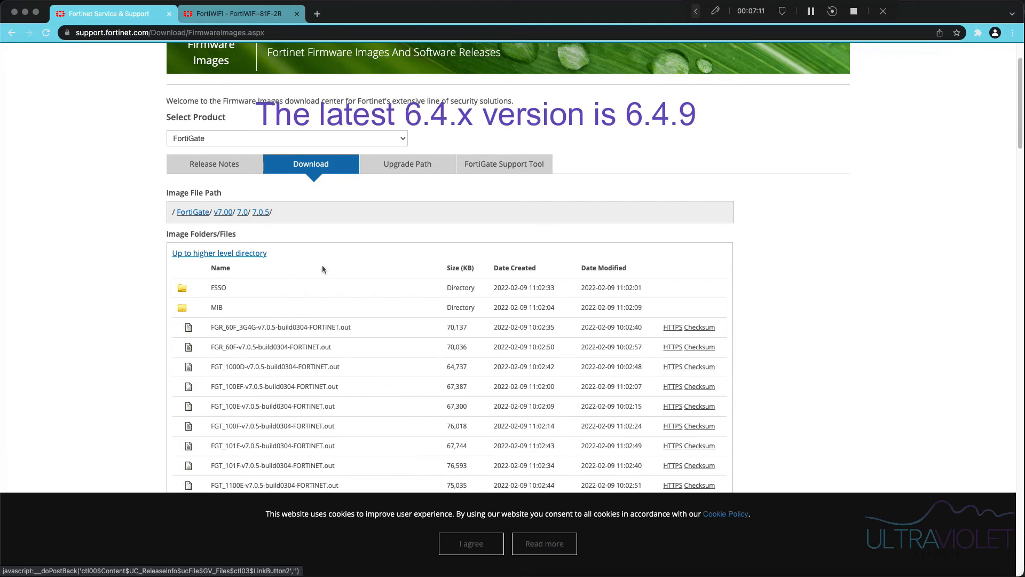
pyautogui.scroll(-15, 271, 355)
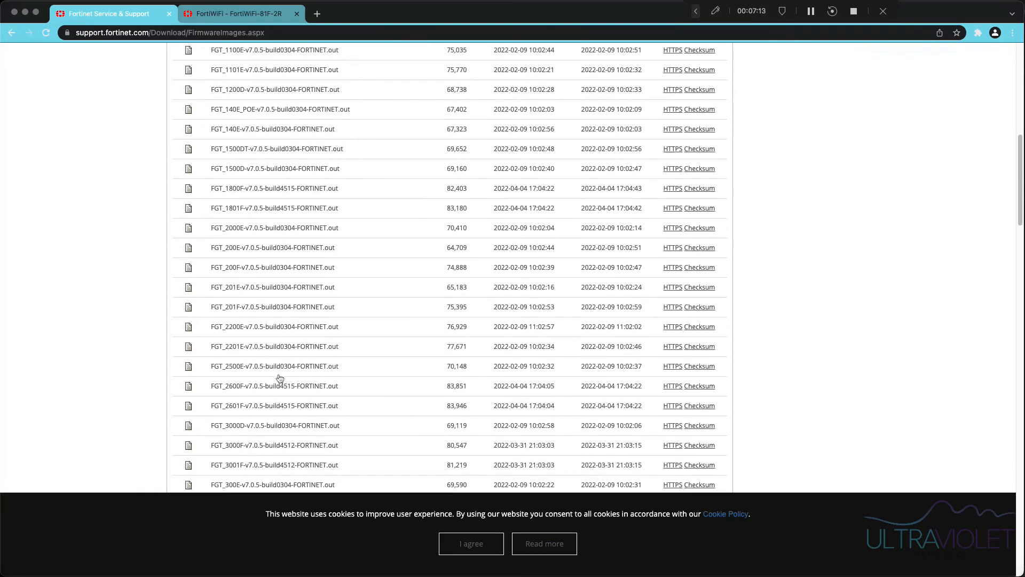
pyautogui.scroll(-15, 393, 458)
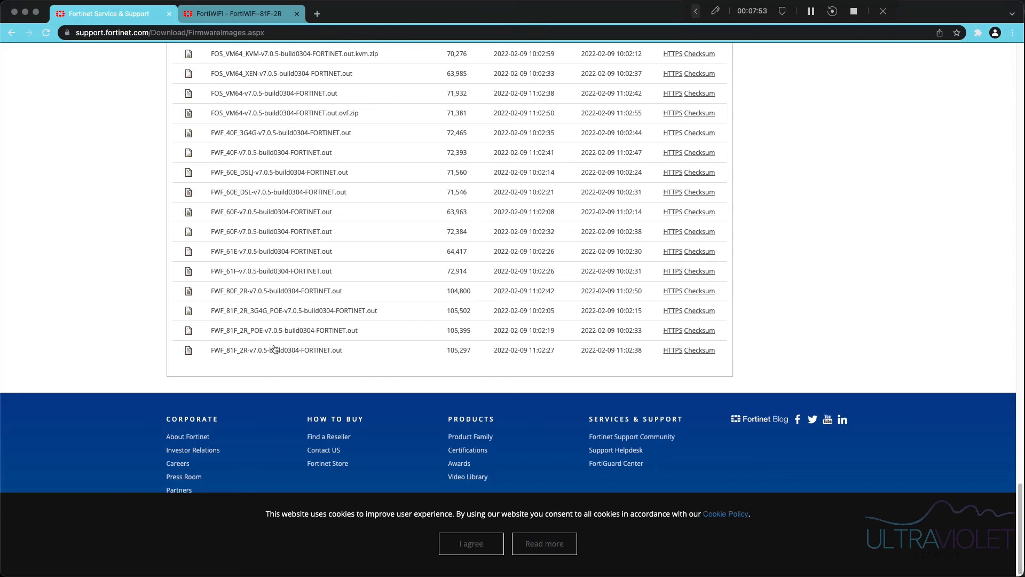
# - Run 'get system status' on the FortiWiFi to confirm a FortiWiFi-81F-2R on v6.2.6 build 7134
pyautogui.click(260, 22)
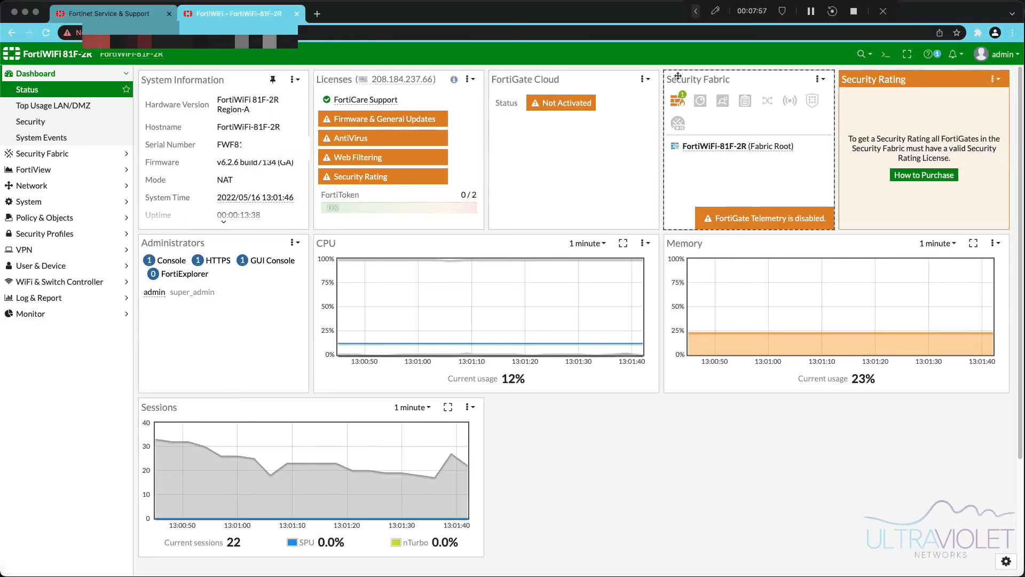
pyautogui.click(885, 54)
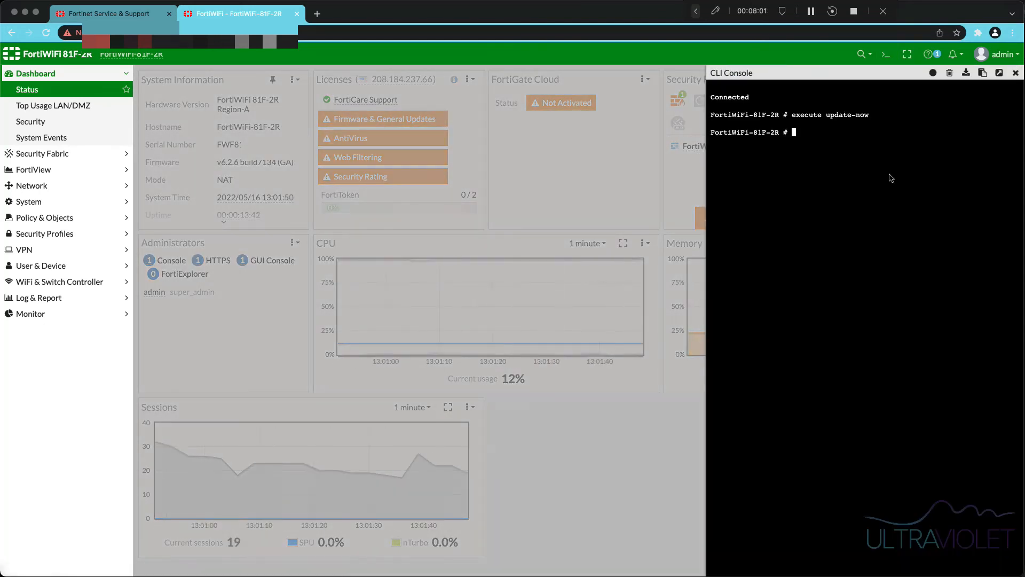
pyautogui.write('ge')
pyautogui.press('BackSpace')
pyautogui.press('BackSpace')
pyautogui.write('t system status')
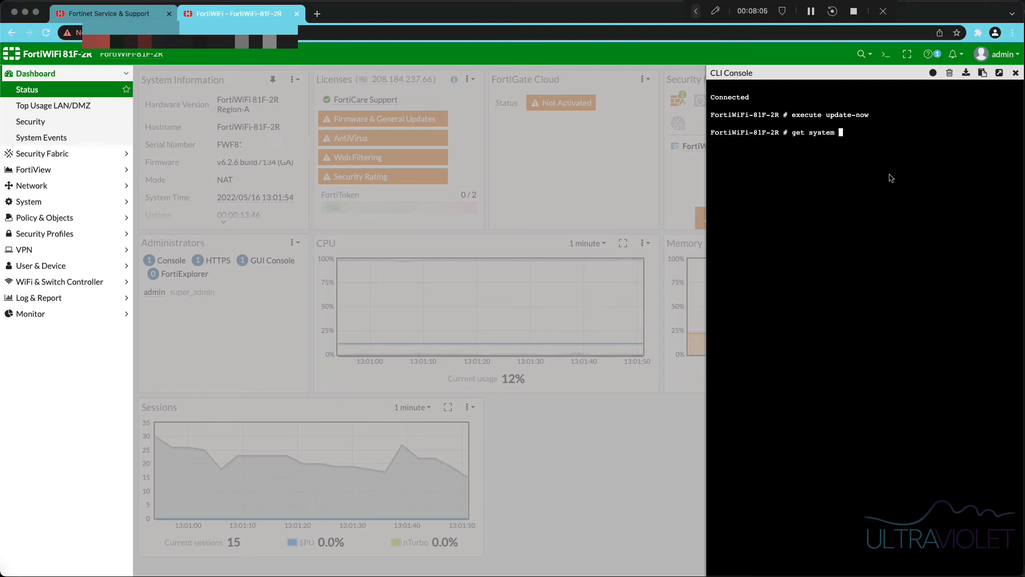
pyautogui.press('Return')
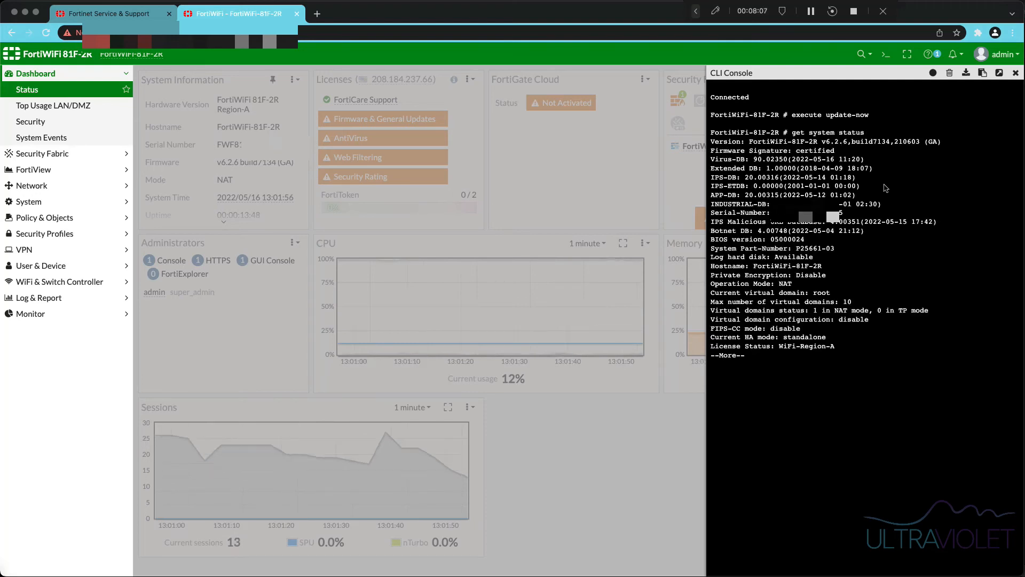
pyautogui.press('space')
pyautogui.moveTo(749, 142); pyautogui.dragTo(817, 144)
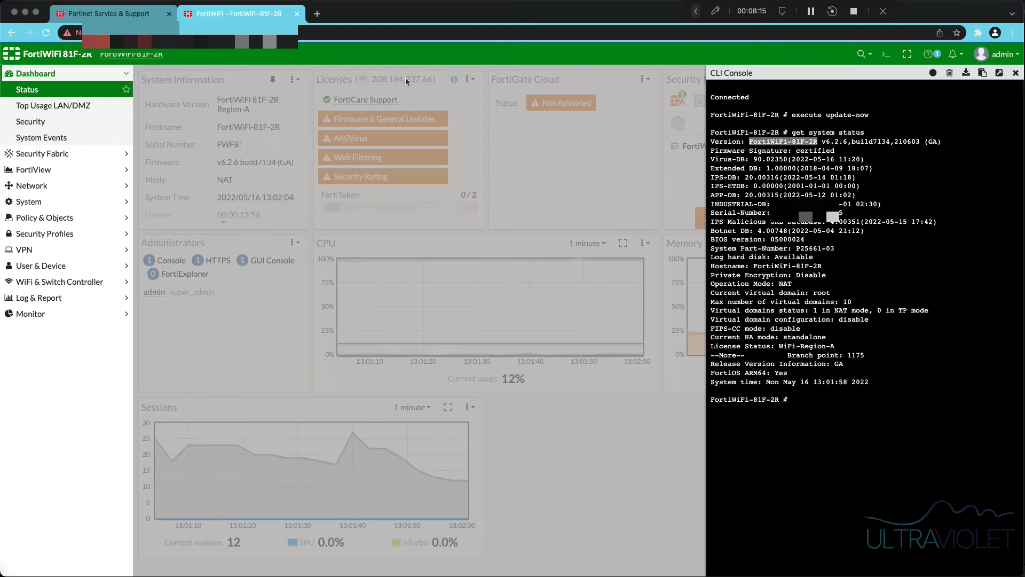
pyautogui.click(128, 13)
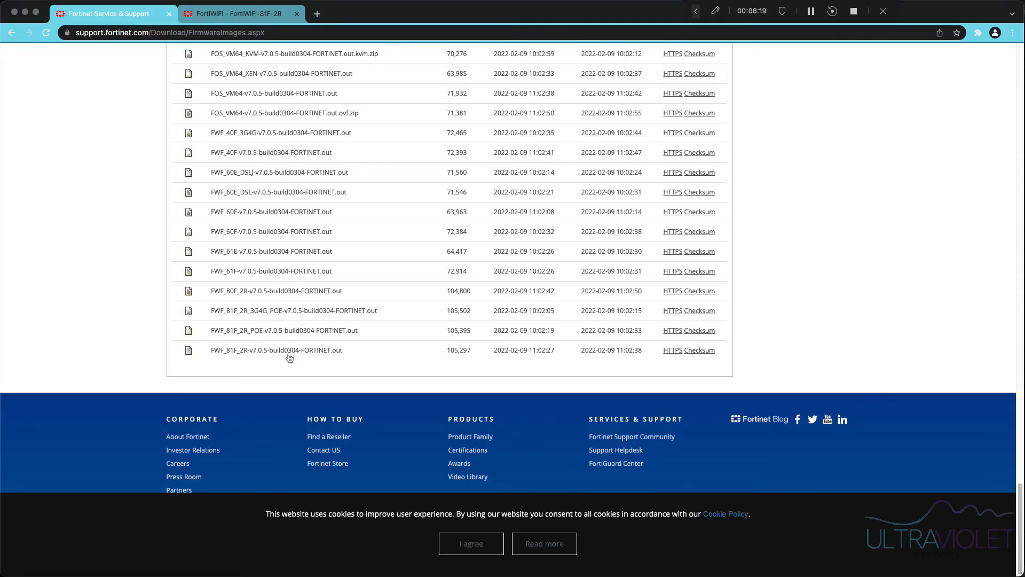
# - Download FWF_81F_2R-v7.0.5-build0304-FORTINET.out over HTTPS and return to the FortiWiFi tab
pyautogui.click(672, 351)
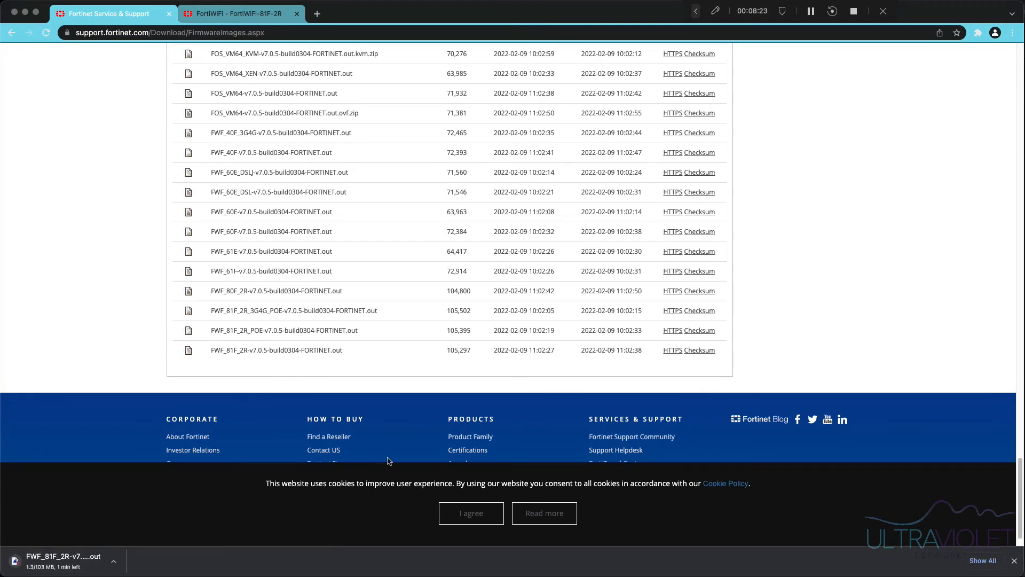
pyautogui.click(239, 14)
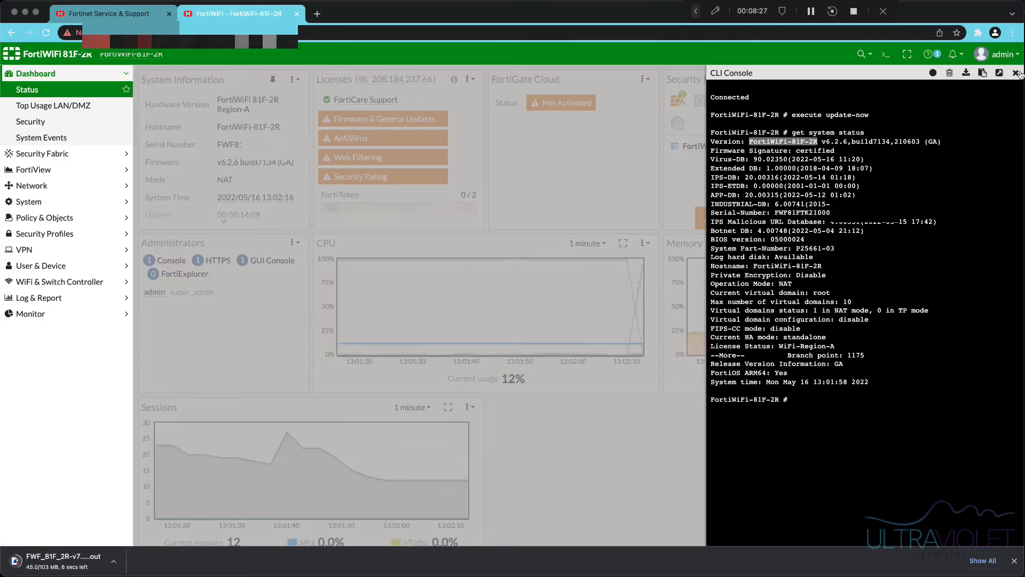
# - On System > Firmware, choose FWF_81F_2R-v7.0.5-build0304-FORTINET (1).out from Downloads for upload
pyautogui.click(1015, 73)
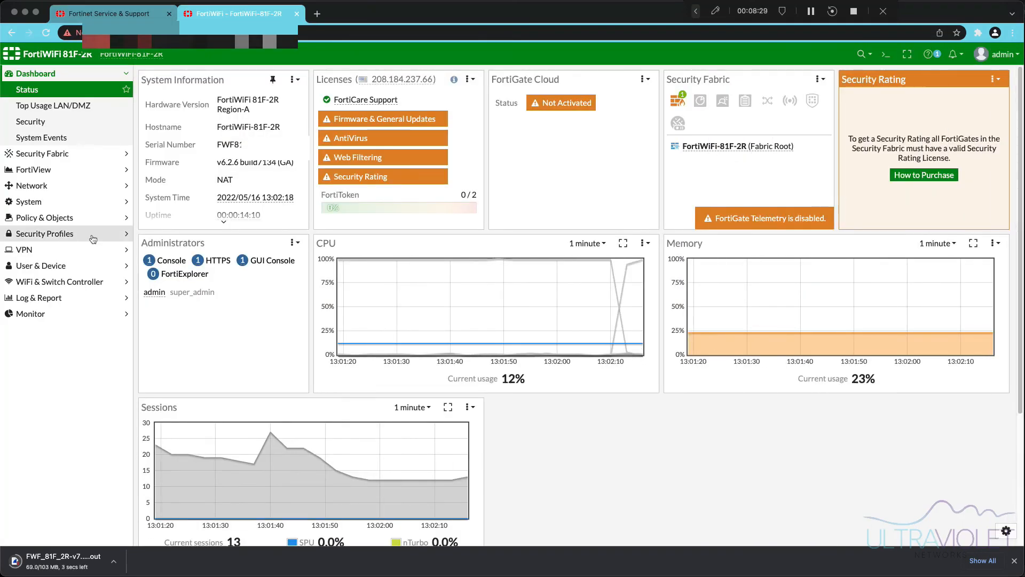
pyautogui.click(74, 208)
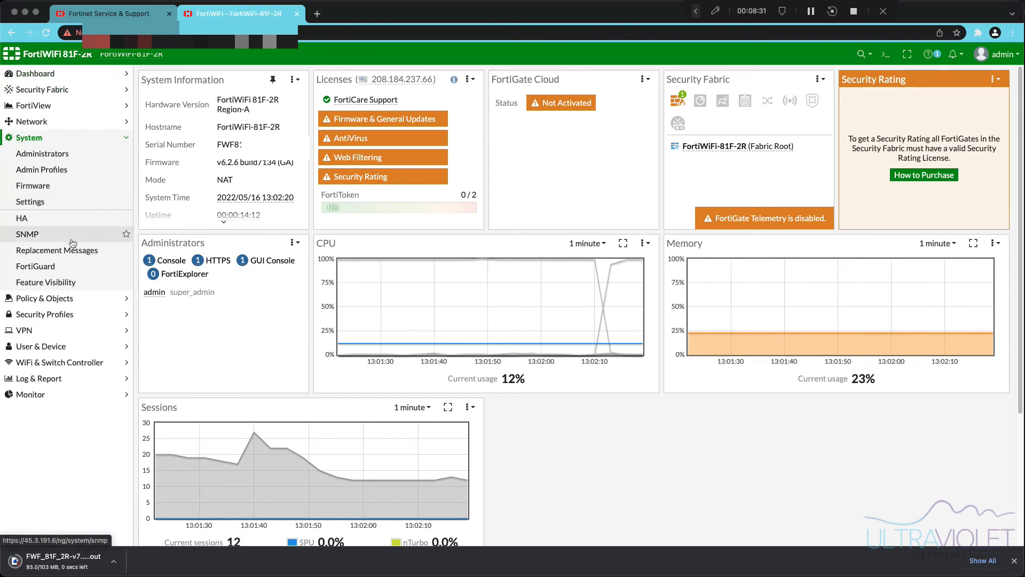
pyautogui.click(53, 185)
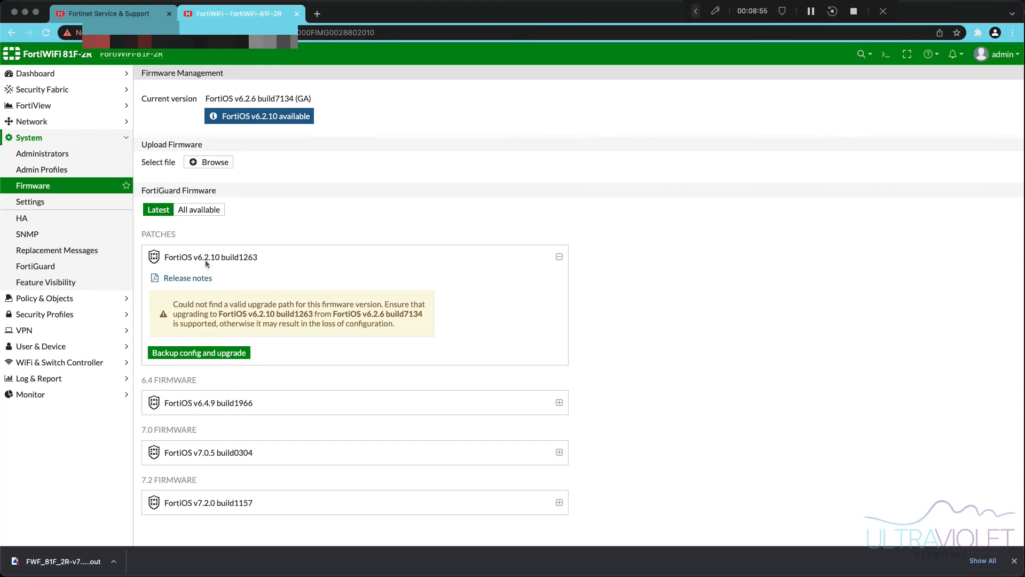
pyautogui.click(207, 162)
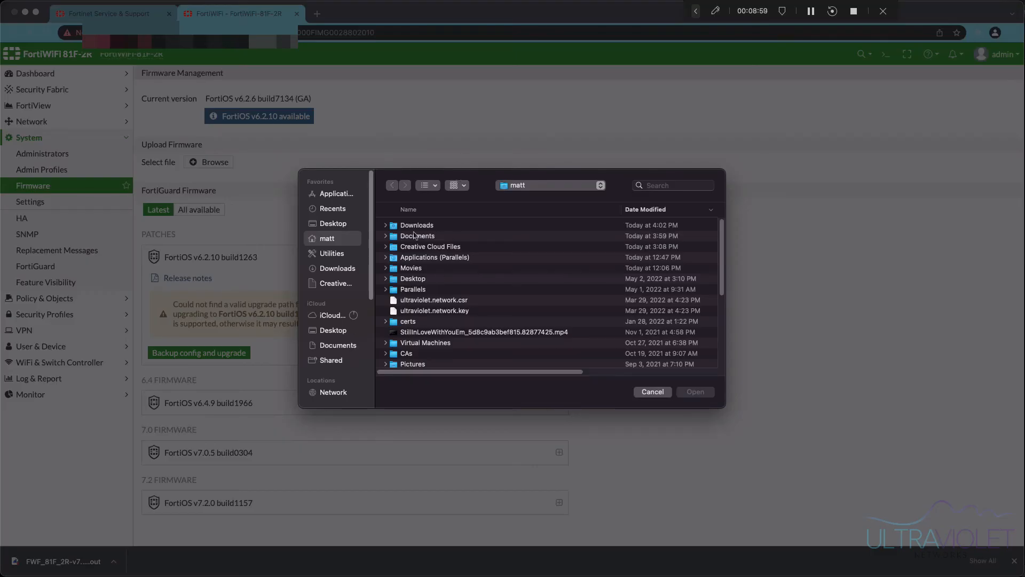
pyautogui.doubleClick(418, 229)
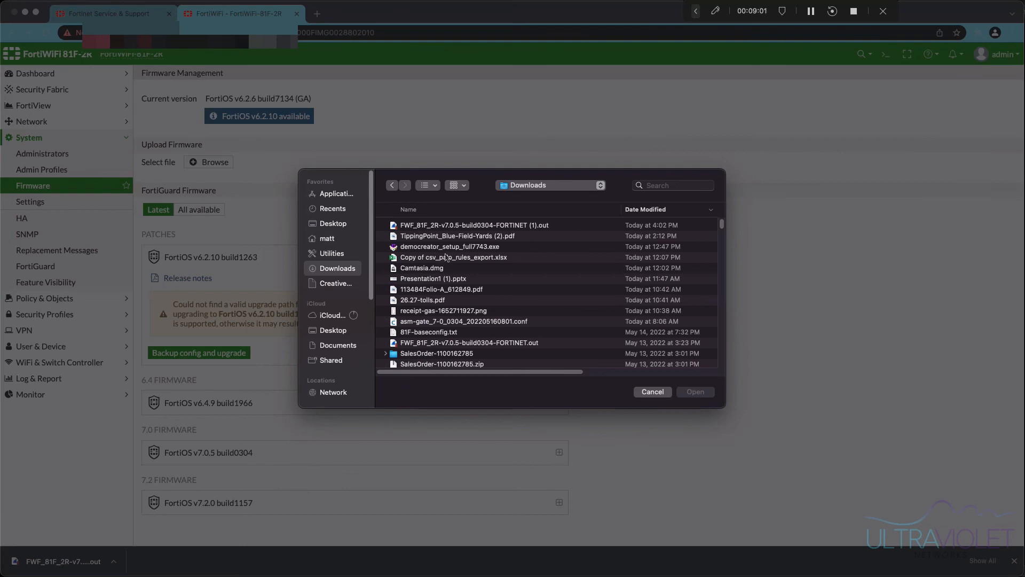
pyautogui.click(447, 227)
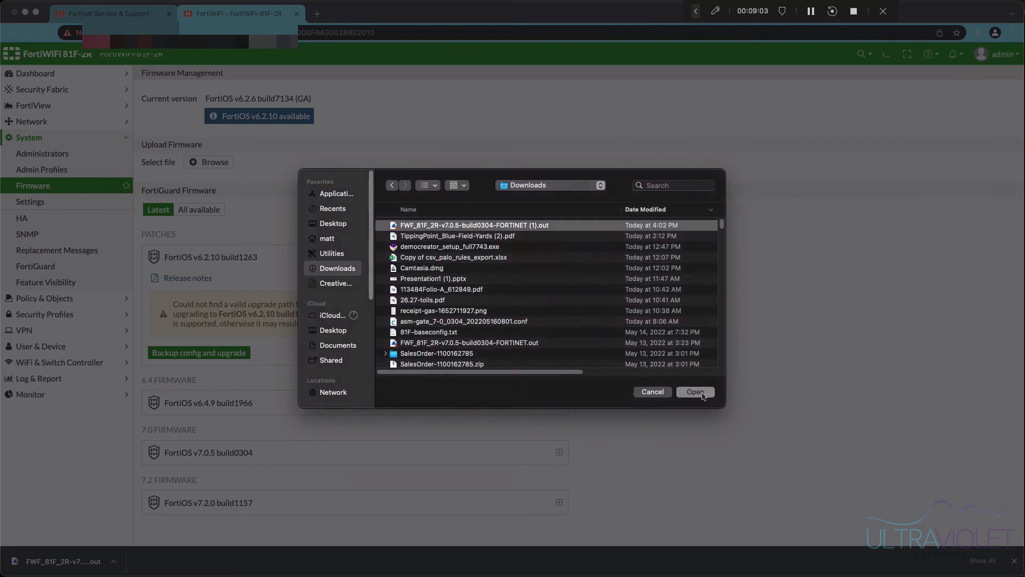
pyautogui.click(701, 394)
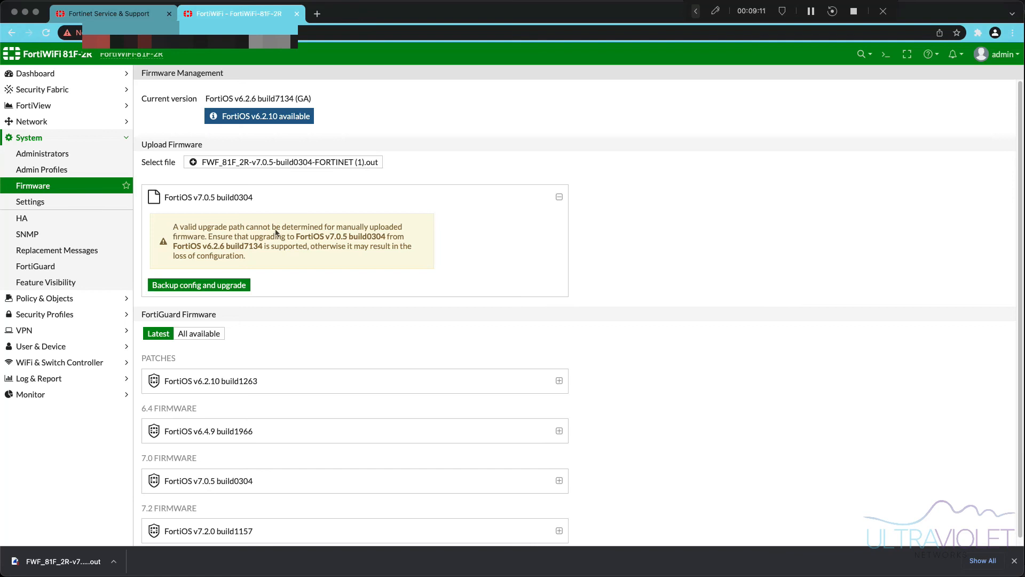
# - Back up the config and upgrade to v7.0.5 build0304, watching progress on the serial console
pyautogui.click(211, 287)
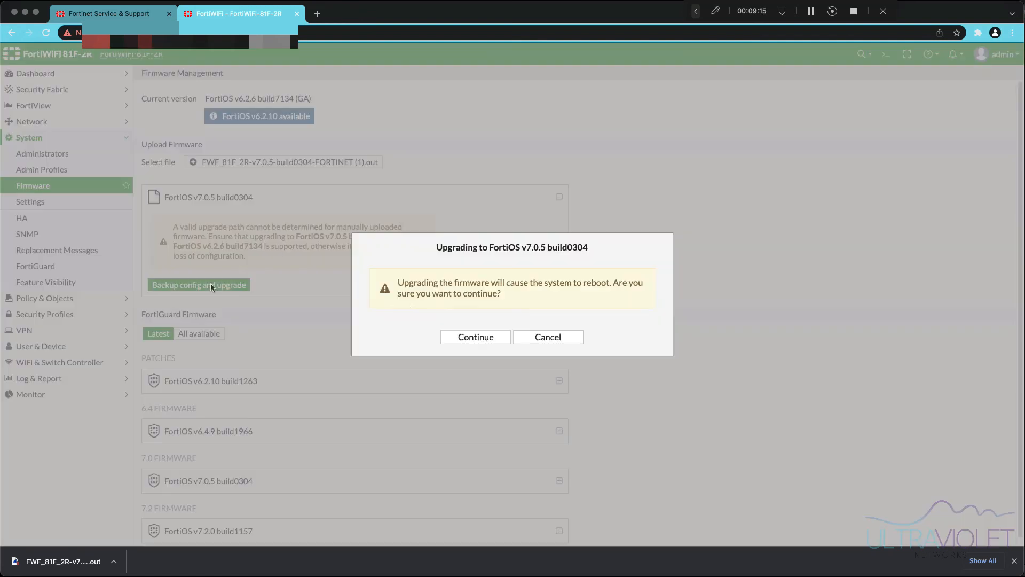
pyautogui.click(483, 339)
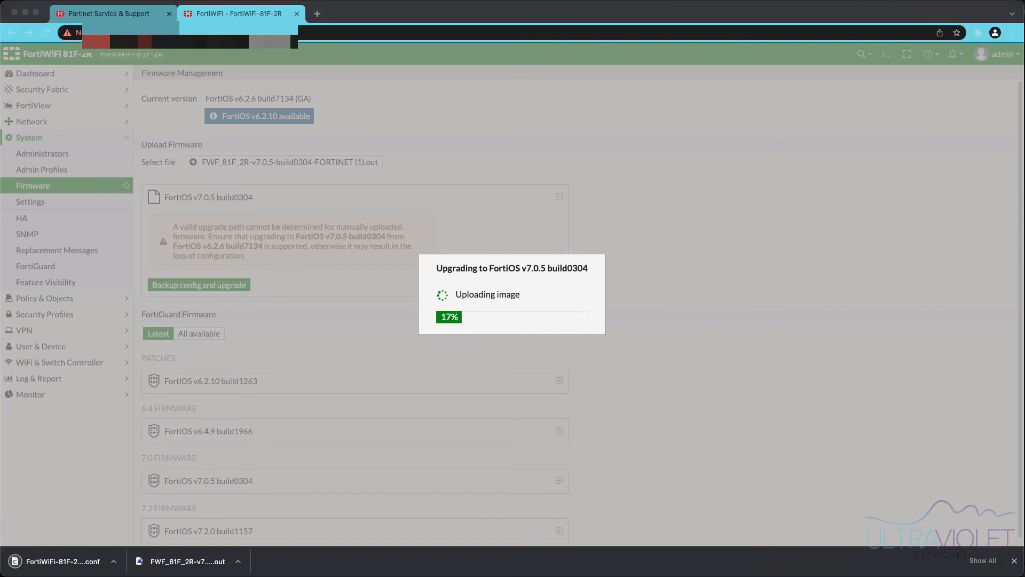
pyautogui.press('super+Tab')
pyautogui.moveTo(596, 105); pyautogui.dragTo(928, 98)
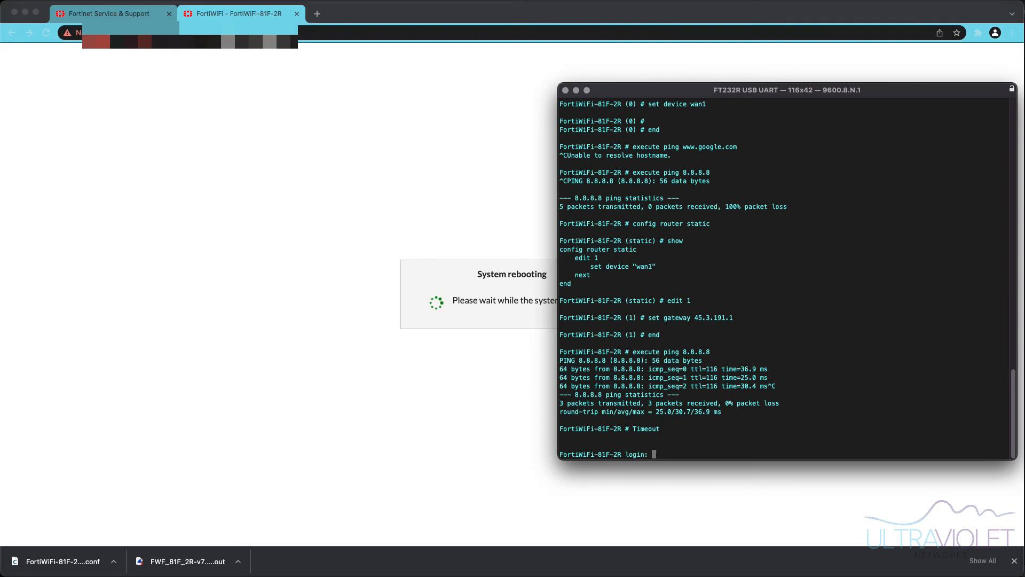
# - Go to FortiCloud's Services > Asset Management from the Fortinet support tab
pyautogui.click(106, 12)
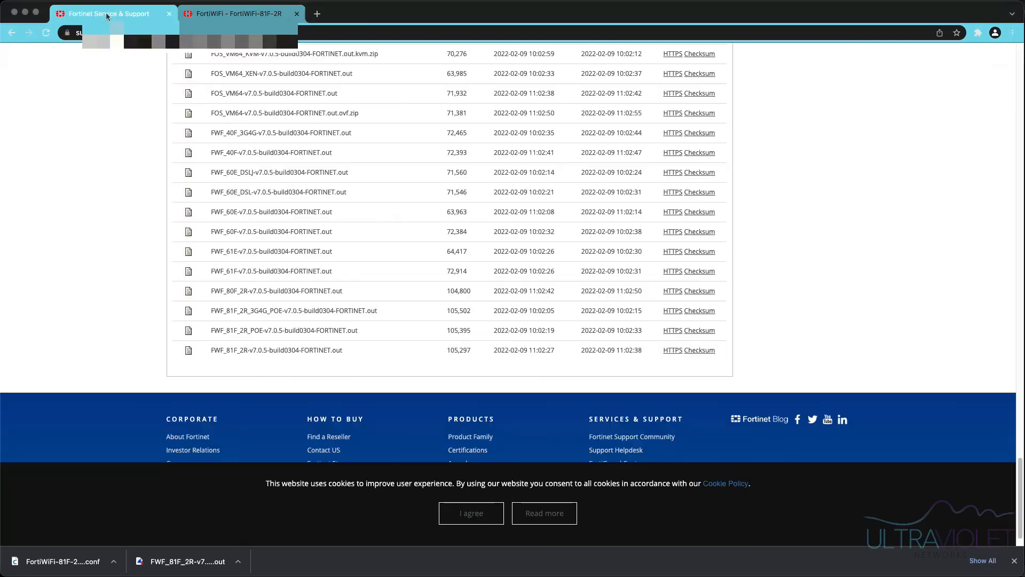
pyautogui.scroll(15, 145, 113)
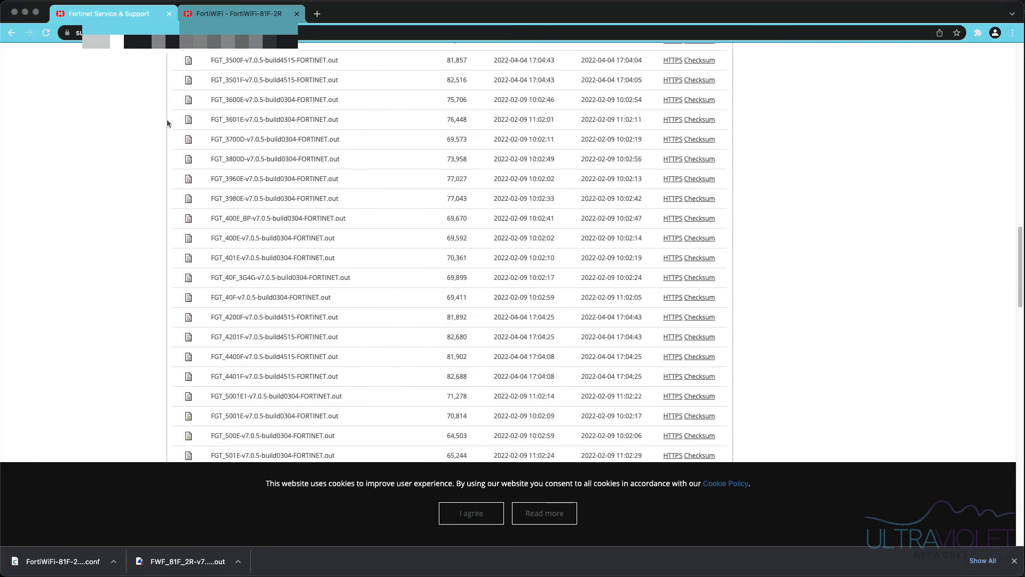
pyautogui.scroll(15, 167, 124)
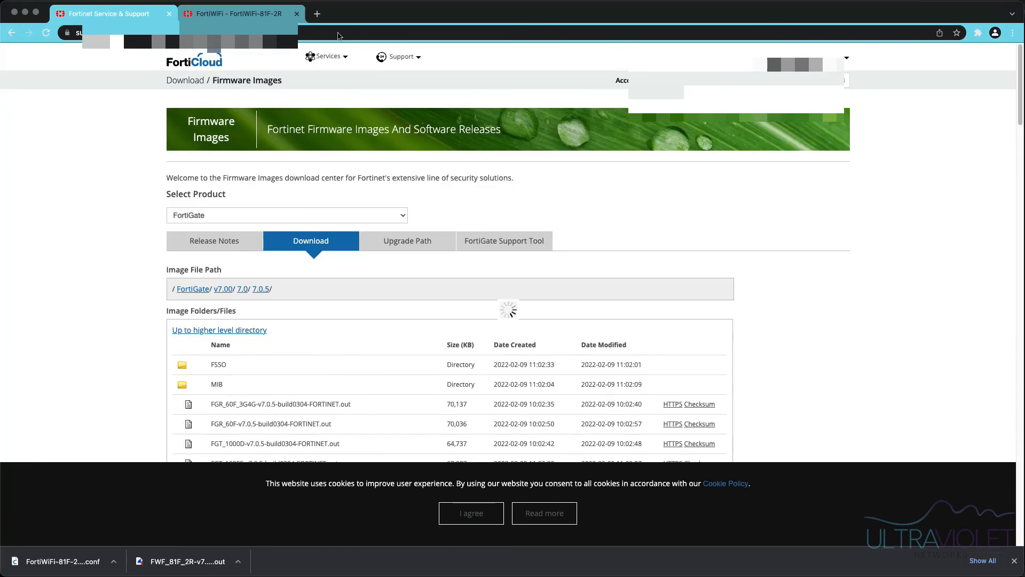
pyautogui.click(315, 56)
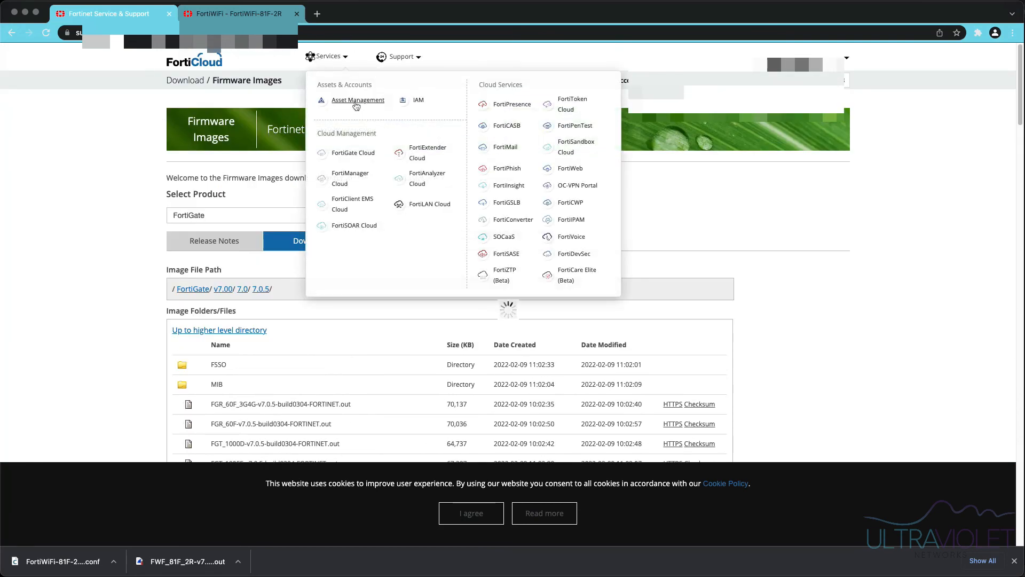
pyautogui.click(356, 100)
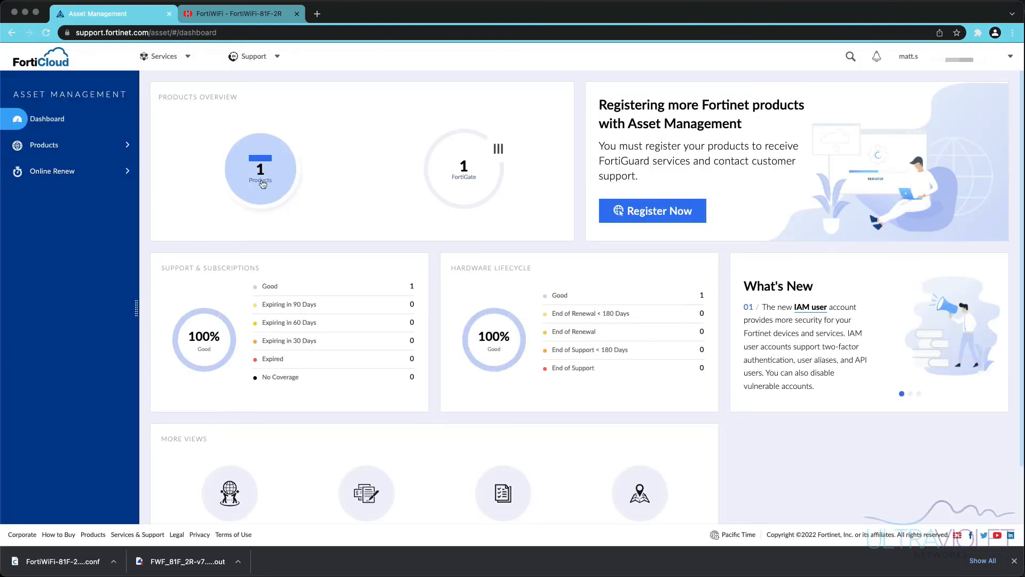
# - Open the FortiWiFi's product details to view its entitlements, then check the upgrading serial console
pyautogui.click(262, 181)
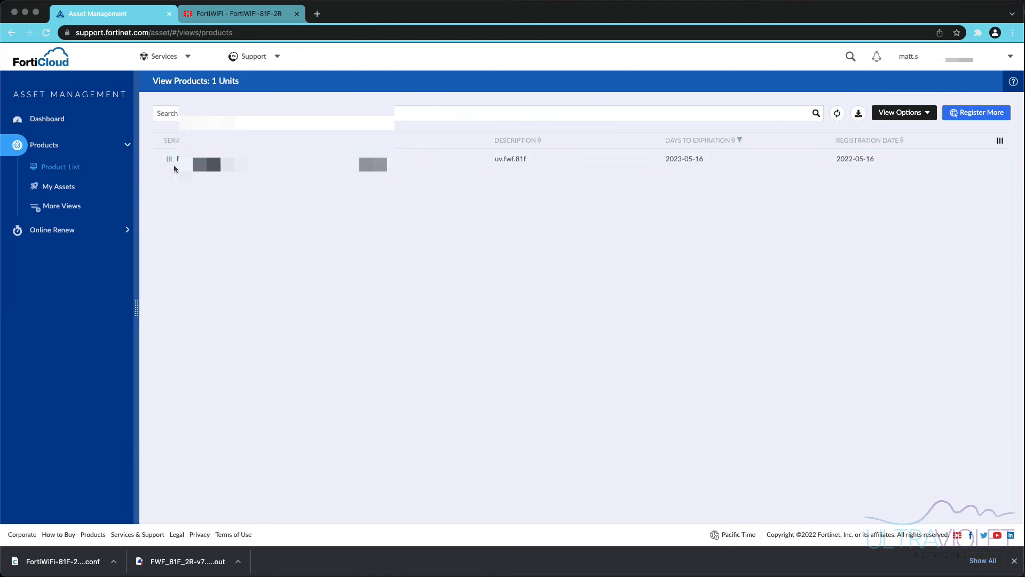
pyautogui.click(205, 161)
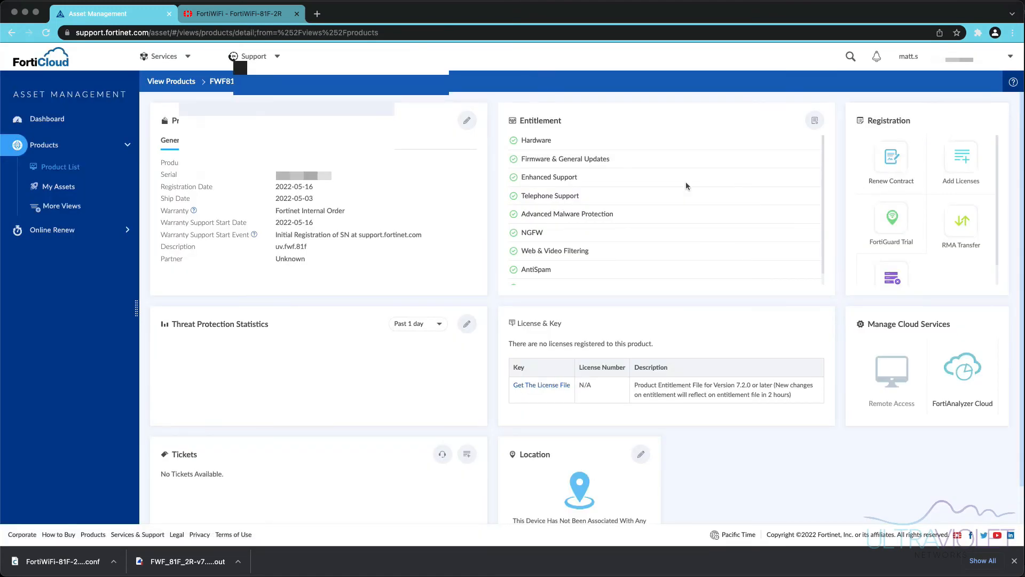
pyautogui.scroll(-2, 574, 249)
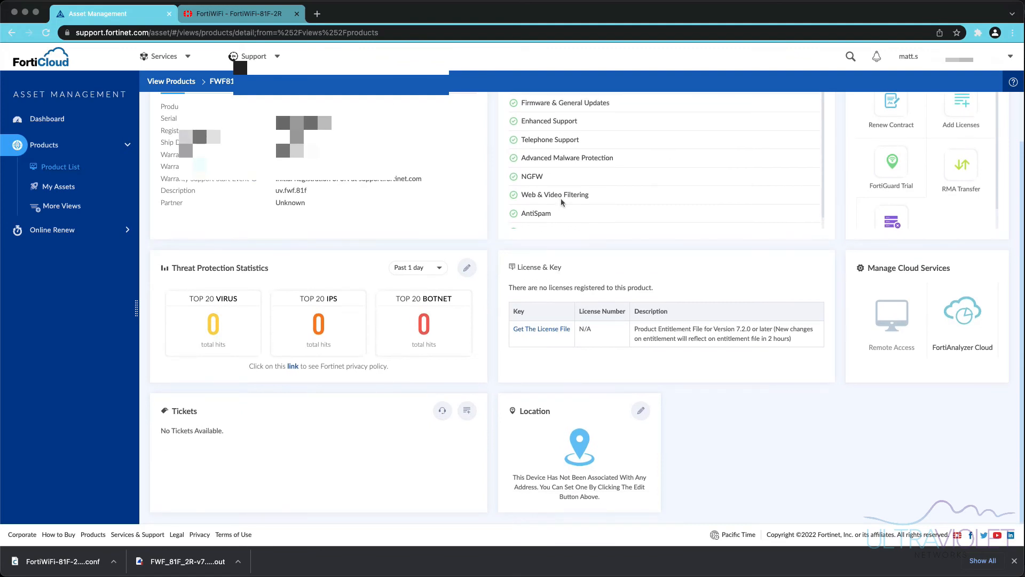
pyautogui.scroll(2, 672, 213)
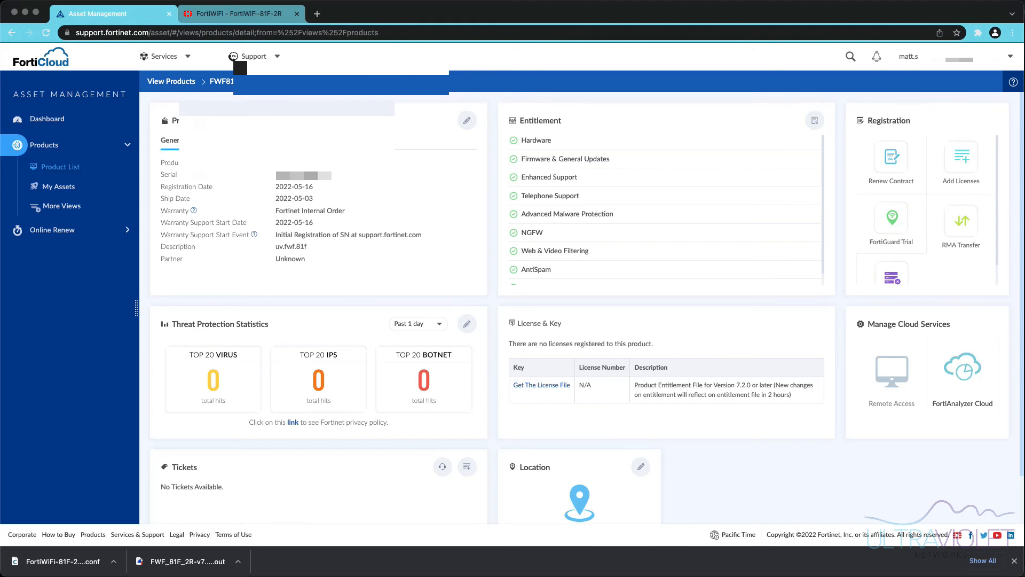
pyautogui.click(434, 564)
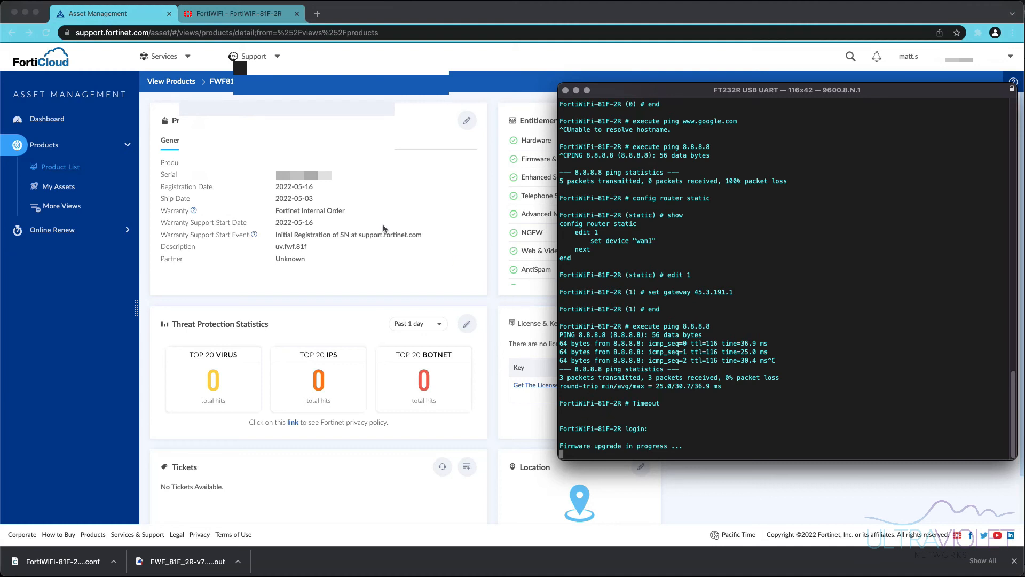
# - Follow the reboot log in the FT232R terminal to 'System is starting', then return to Chrome
pyautogui.click(224, 18)
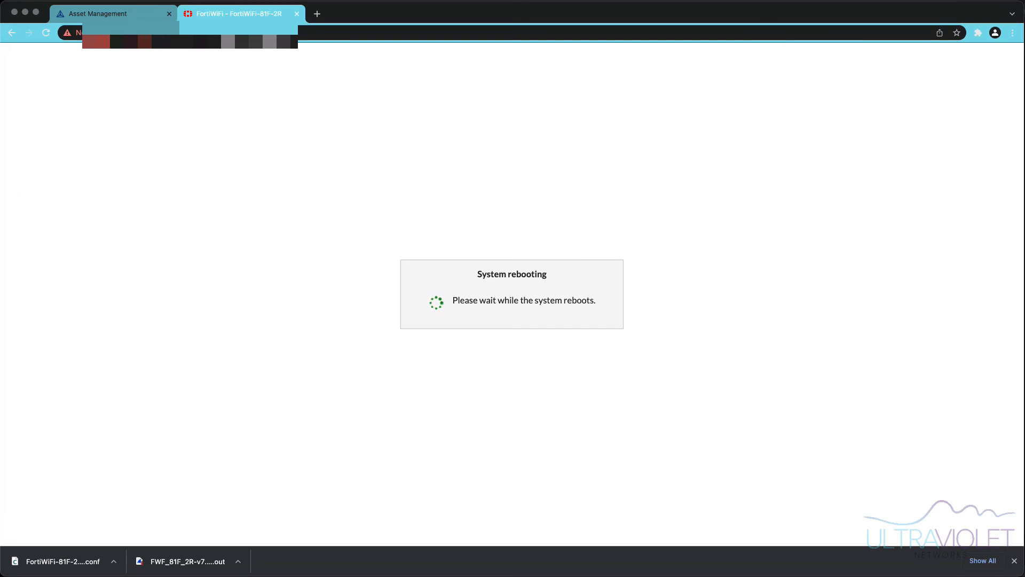
pyautogui.press('super+Tab')
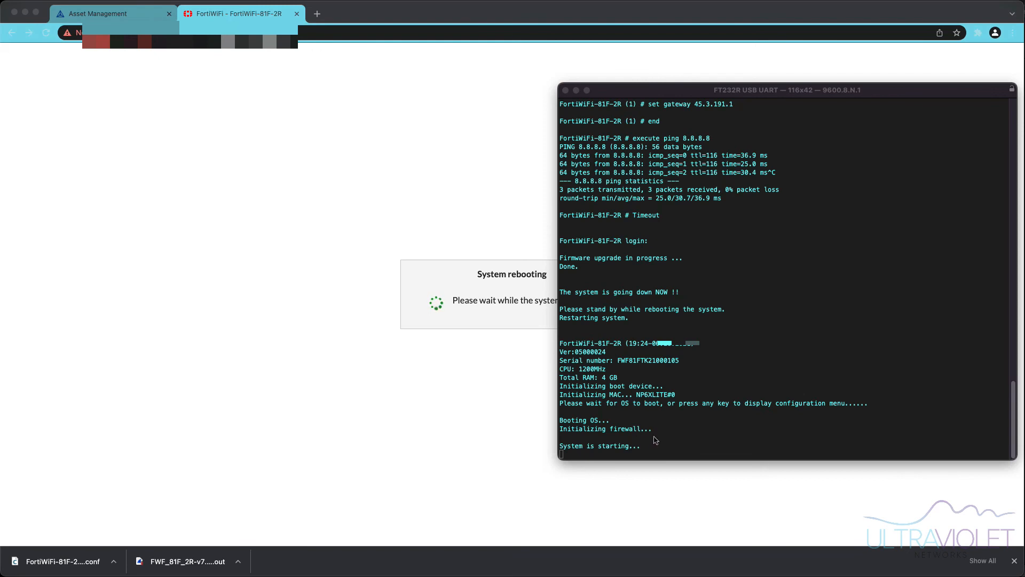
pyautogui.moveTo(644, 447); pyautogui.dragTo(556, 446)
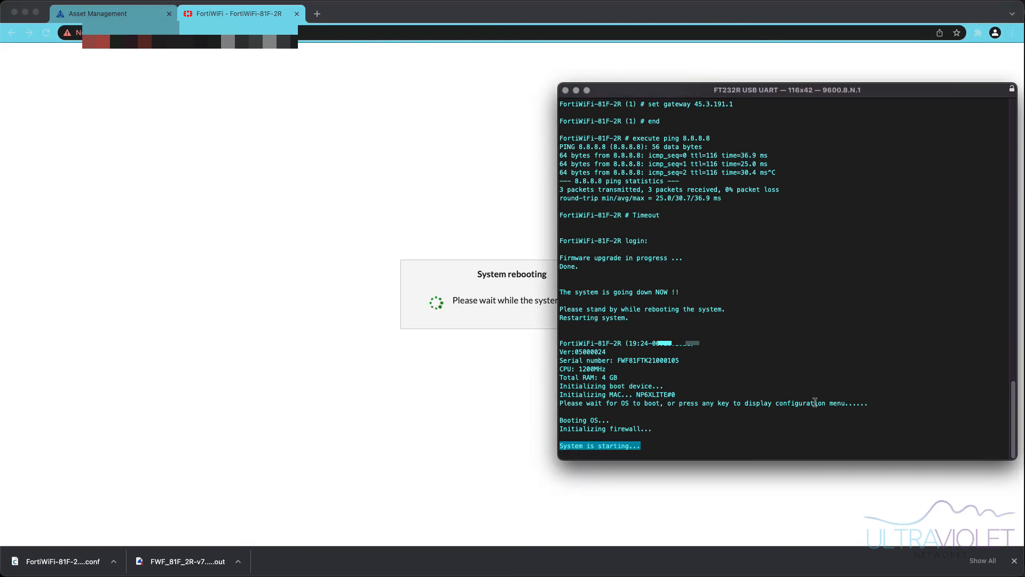
pyautogui.click(764, 437)
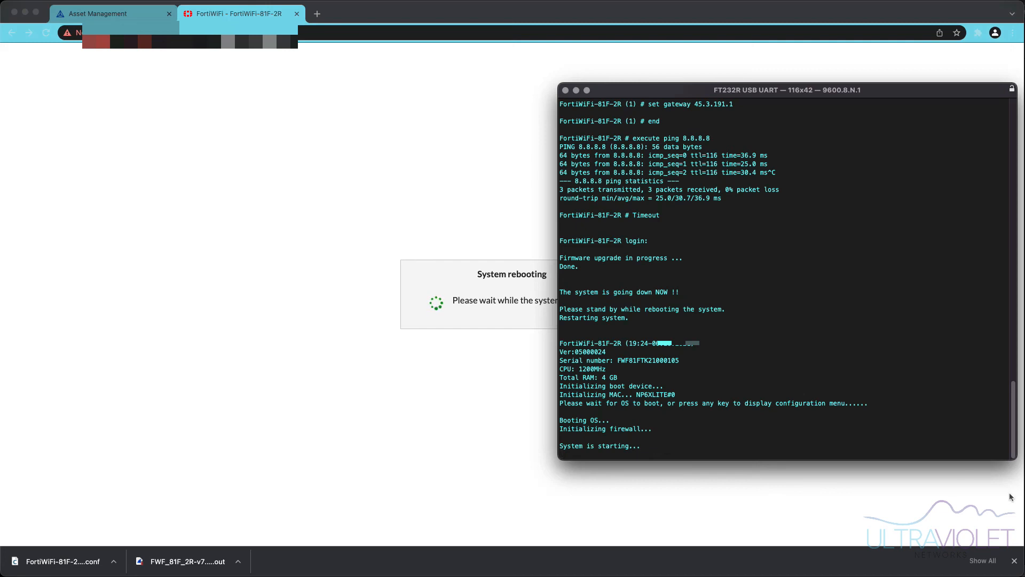
pyautogui.click(1016, 562)
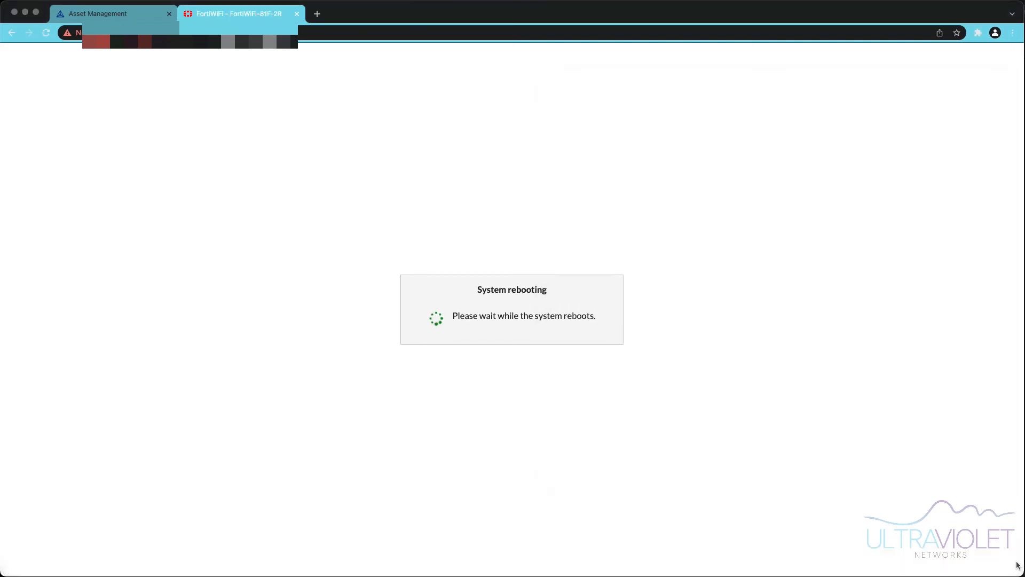
# - Send an empty line to the serial console and widen it to 127 columns for full log lines
pyautogui.press('super+Tab')
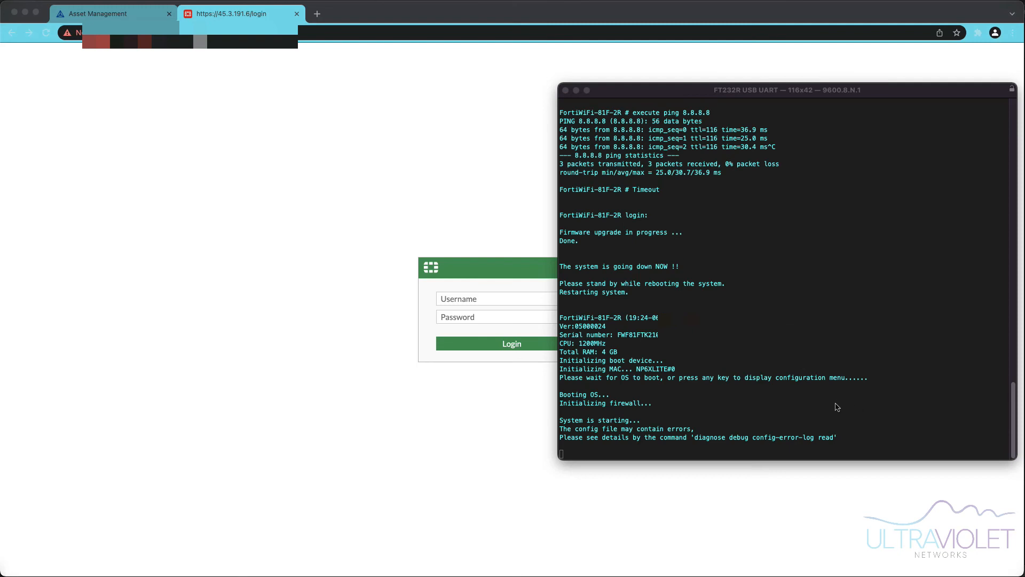
pyautogui.click(854, 449)
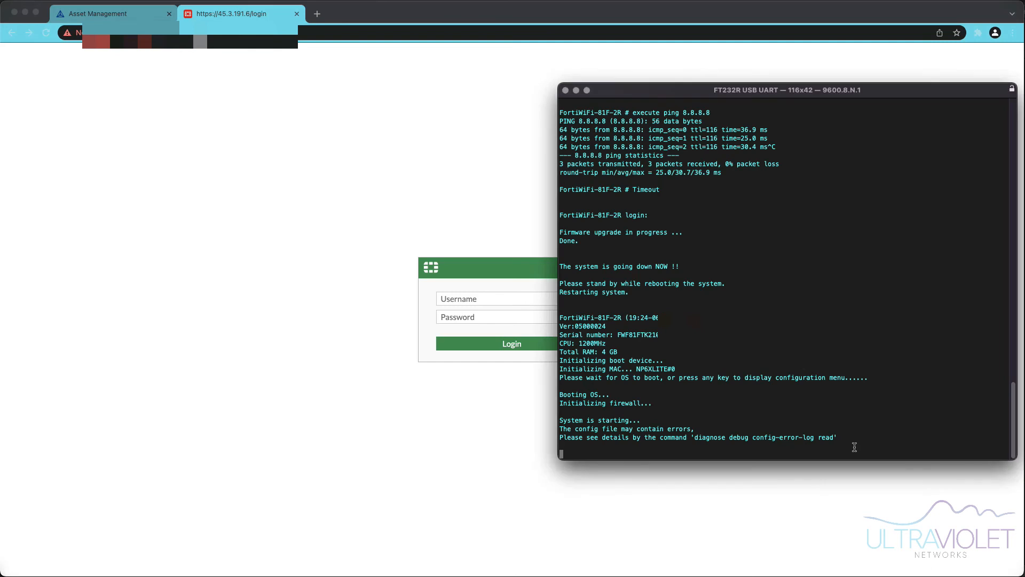
pyautogui.press('Return')
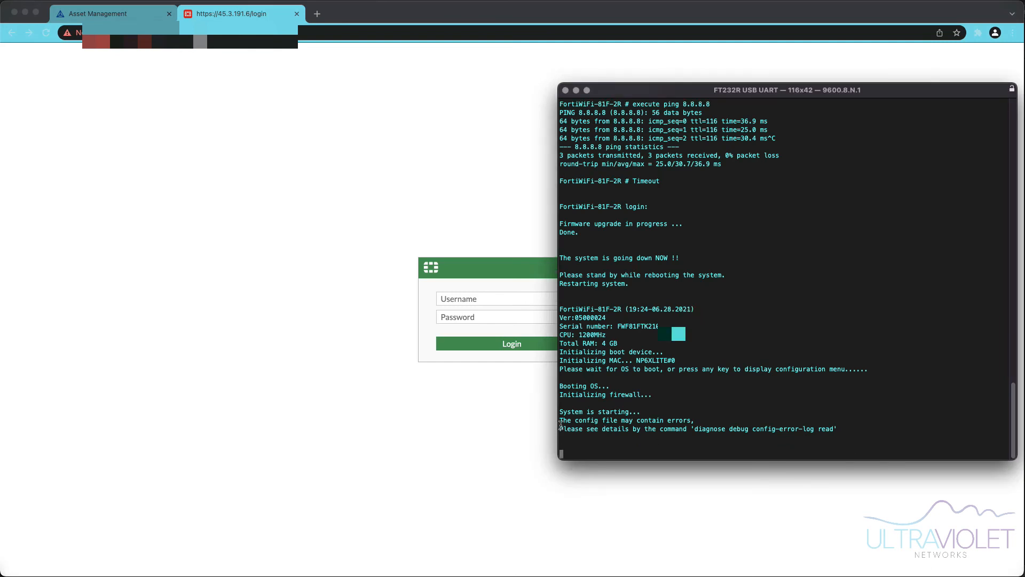
pyautogui.moveTo(558, 416); pyautogui.dragTo(515, 415)
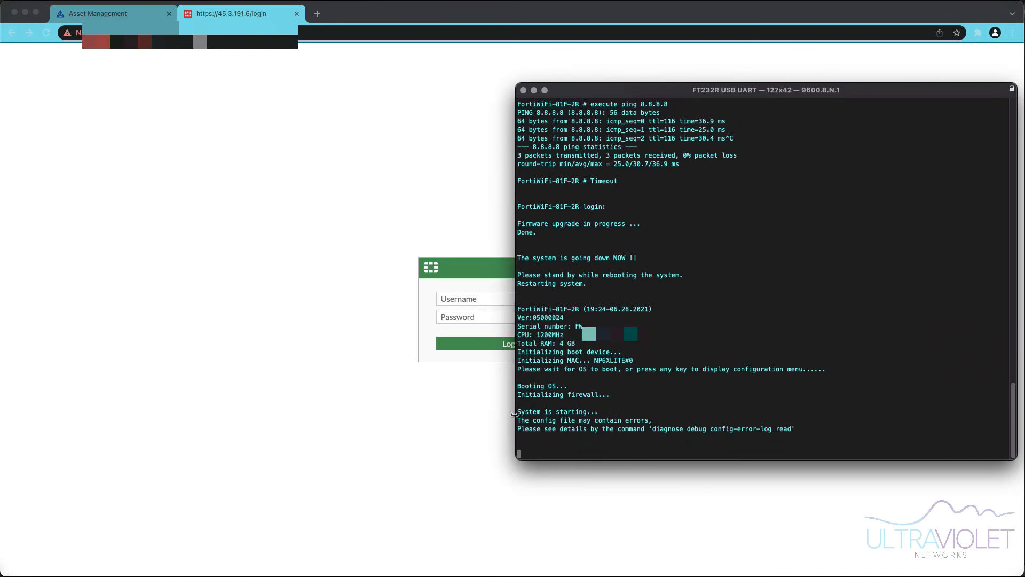
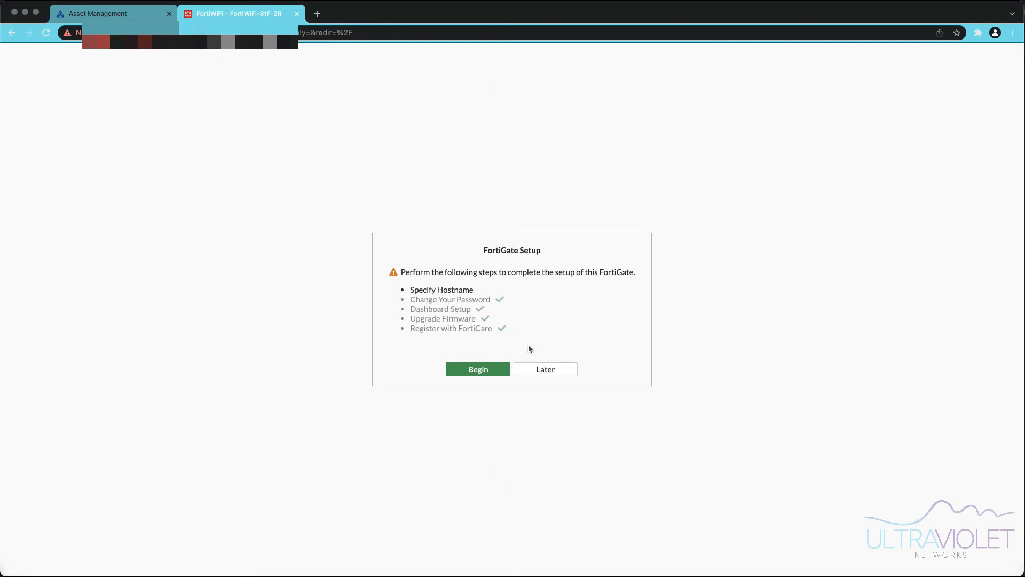
# - Postpone the remaining FortiGate setup and dismiss the FortiOS 7.0.0 new-features notice
pyautogui.click(556, 369)
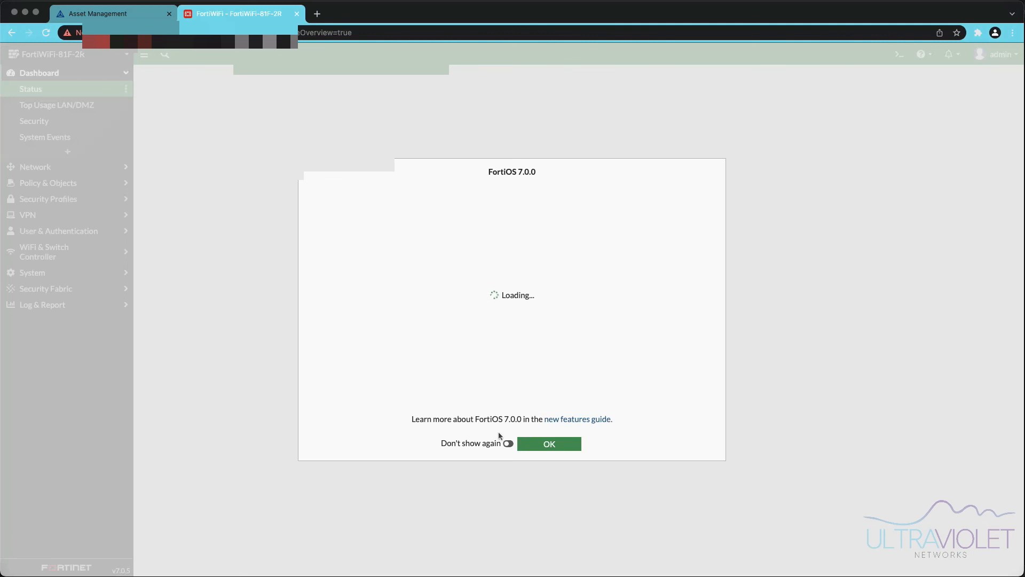
pyautogui.click(543, 443)
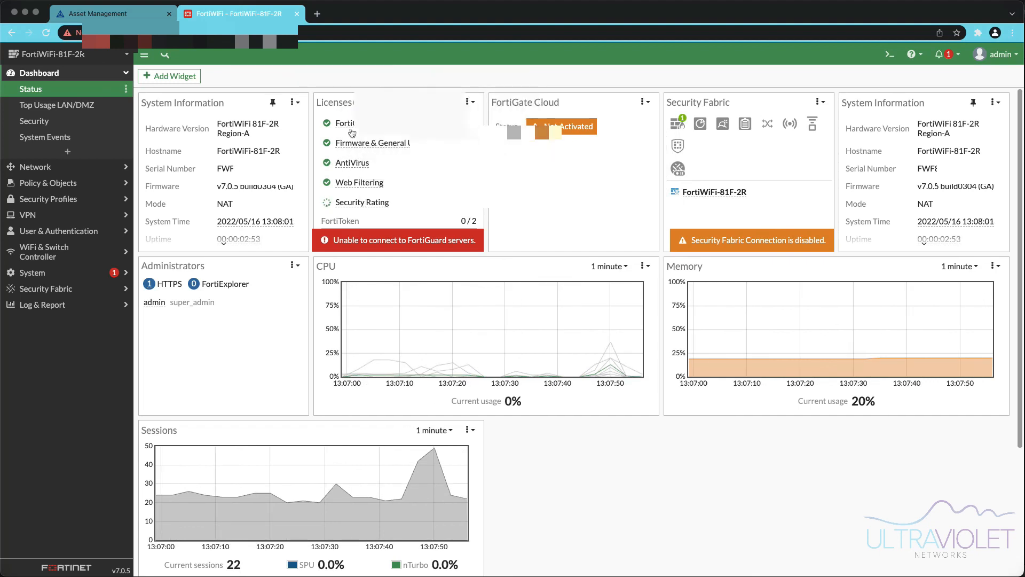
pyautogui.moveTo(363, 122)
pyautogui.moveTo(377, 206)
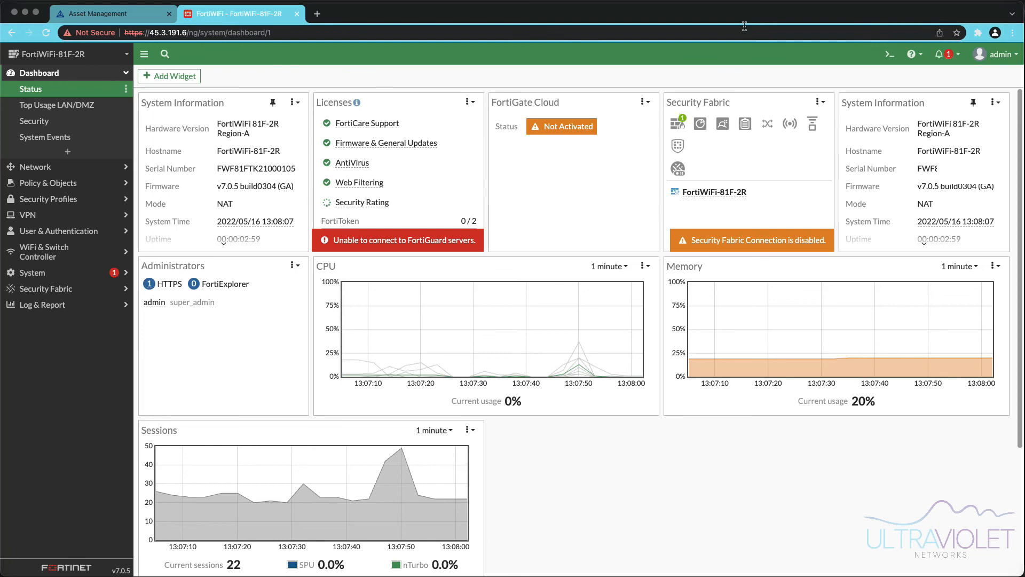
# - In the CLI console, run 'diagnose debug config-error-log read'
pyautogui.click(888, 55)
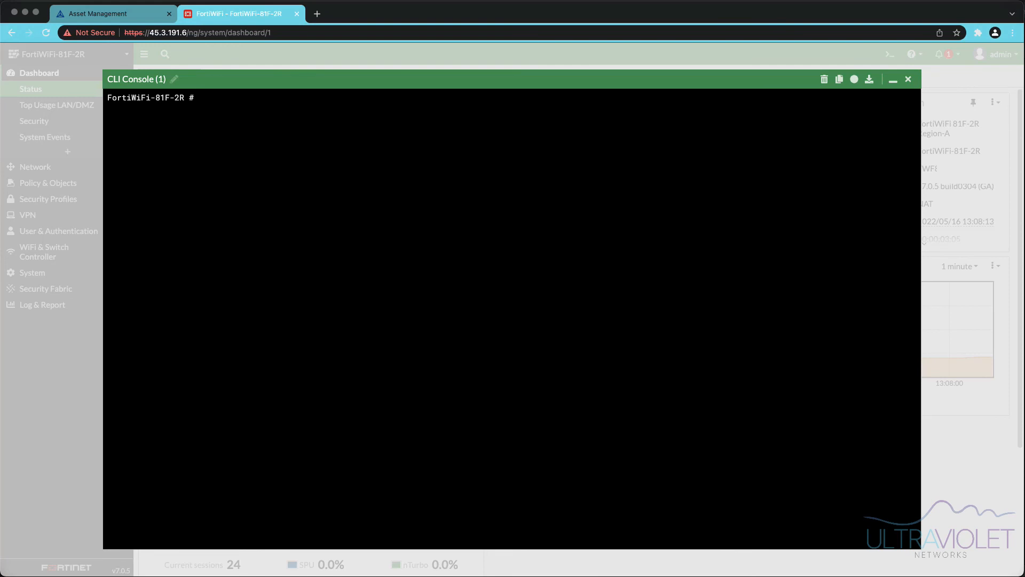
pyautogui.press('super+Tab')
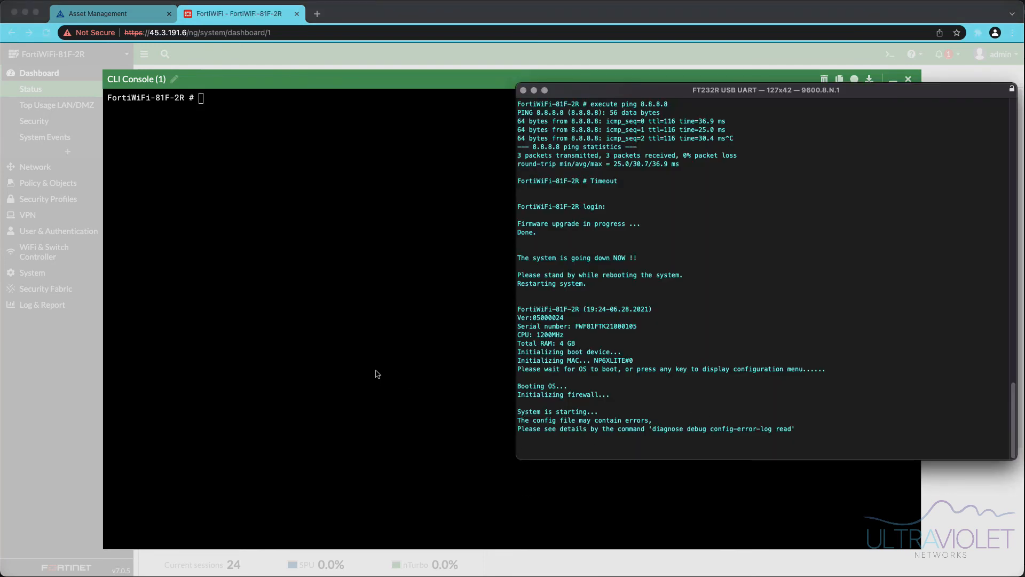
pyautogui.press('super+Tab')
pyautogui.write('diagno')
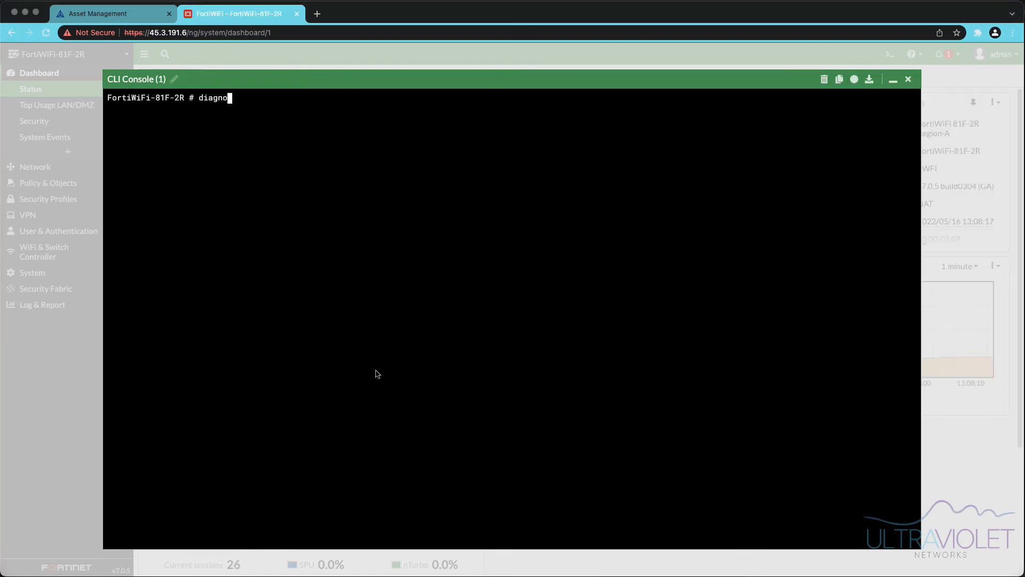
pyautogui.write('se debug config-error-log read')
pyautogui.press('Return')
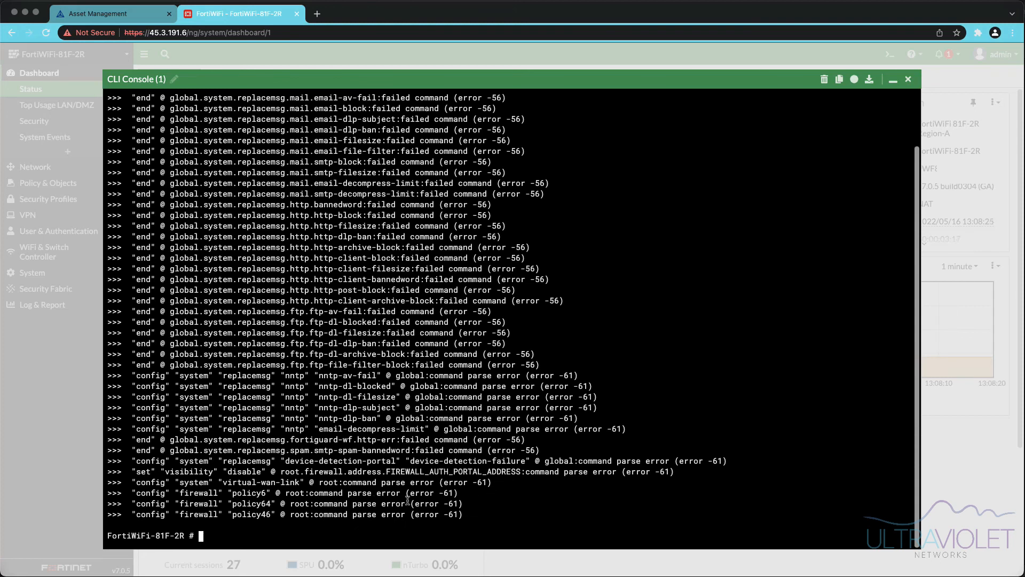
# - Select the firewall policy, policy6 and replacement message error lines in the output
pyautogui.moveTo(469, 515); pyautogui.dragTo(134, 491)
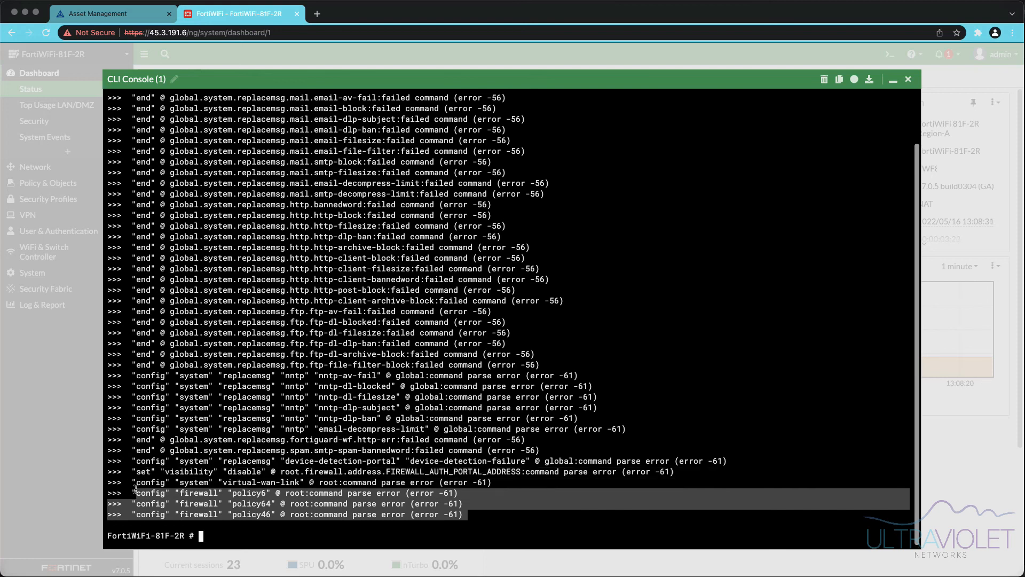
pyautogui.moveTo(135, 491); pyautogui.dragTo(273, 514)
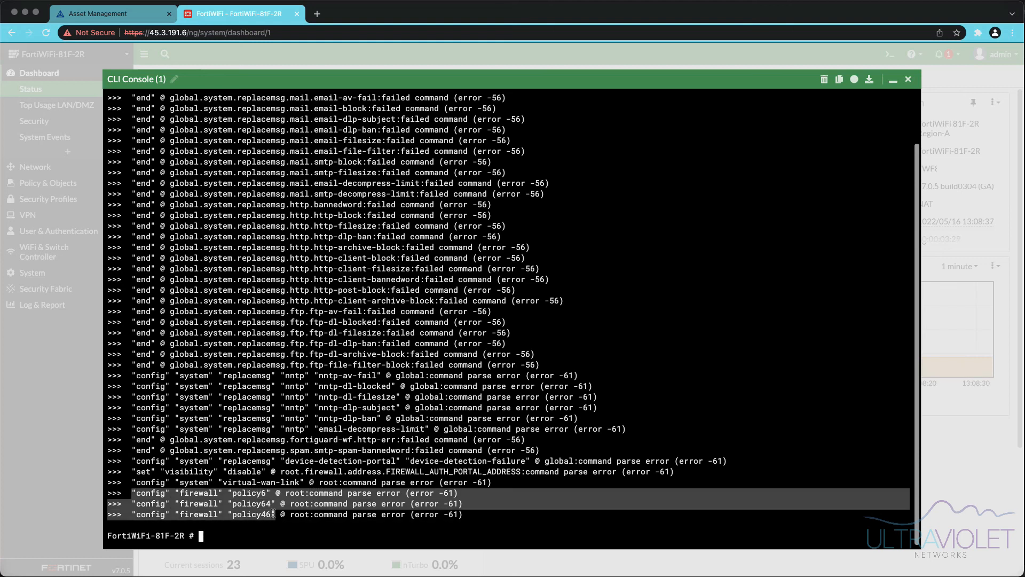
pyautogui.click(267, 507)
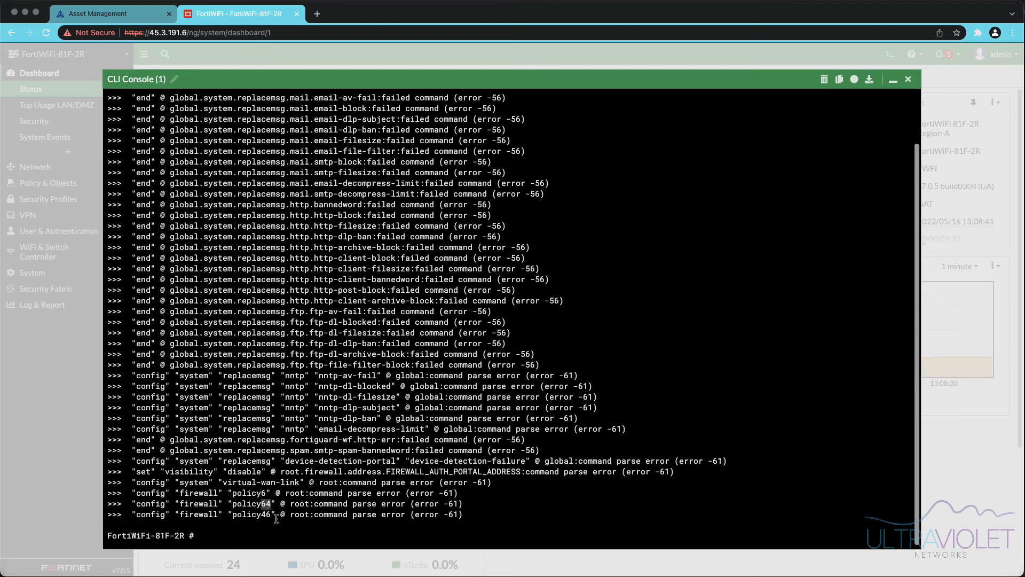
pyautogui.scroll(1, 349, 382)
pyautogui.scroll(-1, 349, 382)
pyautogui.scroll(3, 349, 384)
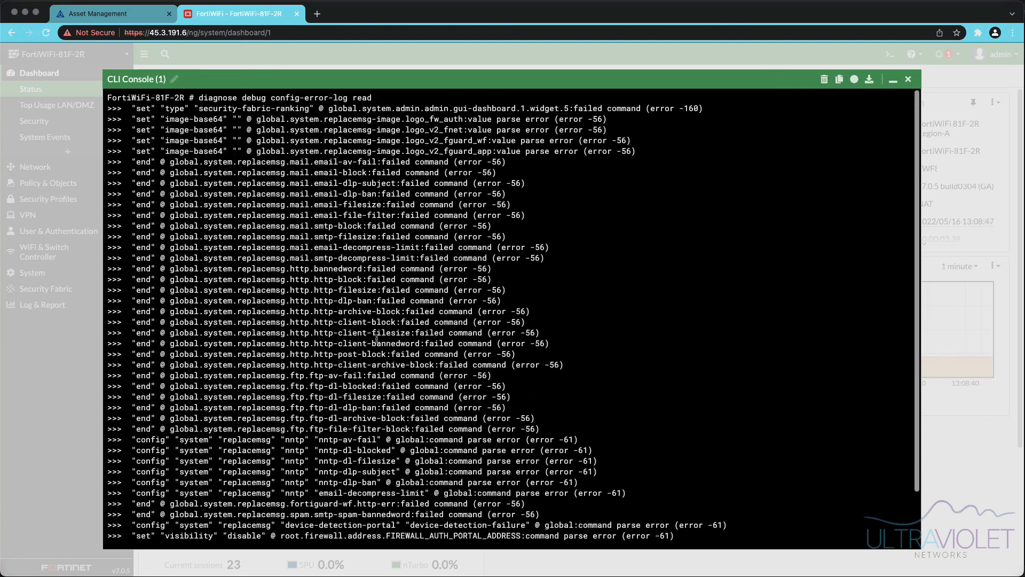
pyautogui.moveTo(543, 428); pyautogui.dragTo(106, 111)
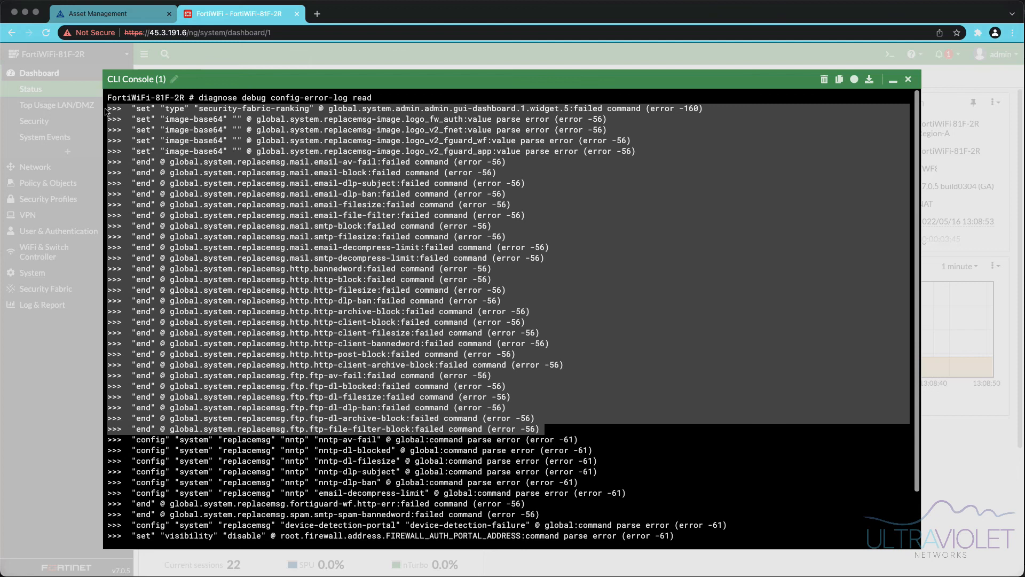
pyautogui.click(202, 144)
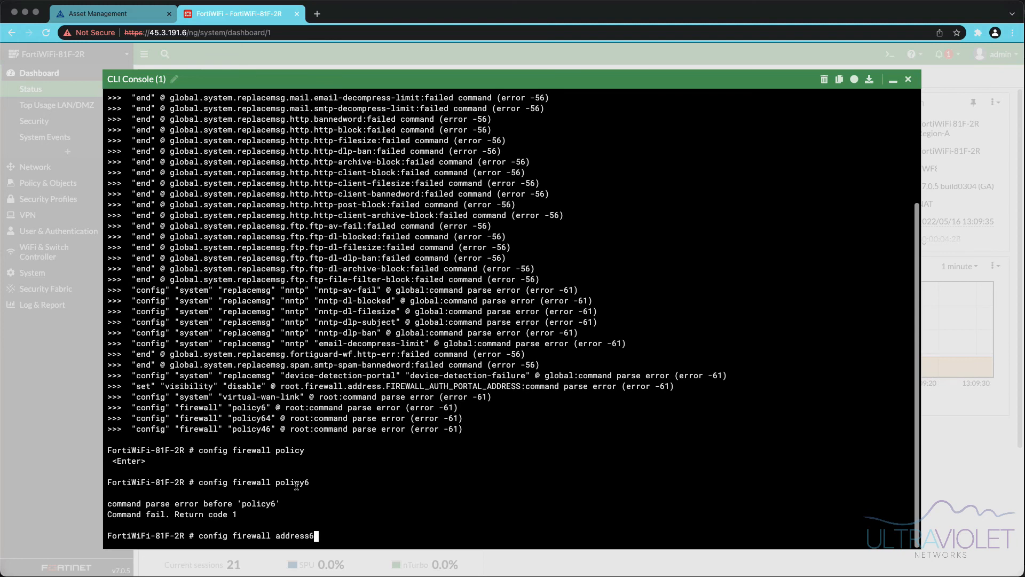
# - Cycle through firewall completions for 'config firewall policy6', then close the CLI console
pyautogui.press('Tab')
pyautogui.press('Tab')
pyautogui.press('Tab')
pyautogui.press('Tab')
pyautogui.press('Tab')
pyautogui.press('Tab')
pyautogui.press('Tab')
pyautogui.press('Tab')
pyautogui.press('Tab')
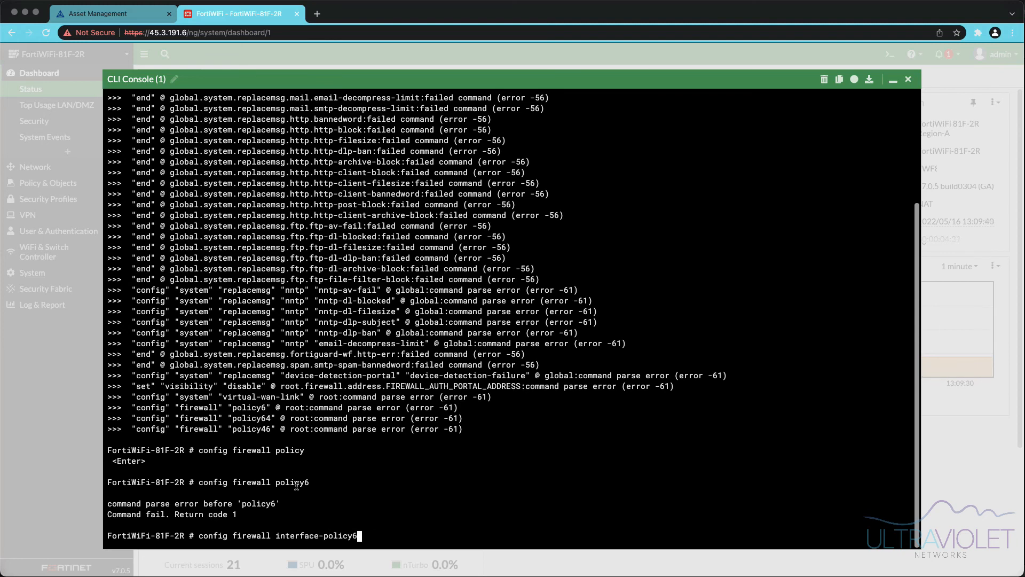
pyautogui.press('BackSpace')
pyautogui.press('BackSpace')
pyautogui.press('BackSpace')
pyautogui.press('BackSpace')
pyautogui.press('BackSpace')
pyautogui.press('BackSpace')
pyautogui.press('BackSpace')
pyautogui.press('BackSpace')
pyautogui.press('BackSpace')
pyautogui.press('BackSpace')
pyautogui.press('BackSpace')
pyautogui.press('BackSpace')
pyautogui.press('BackSpace')
pyautogui.press('BackSpace')
pyautogui.press('BackSpace')
pyautogui.press('BackSpace')
pyautogui.press('BackSpace')
pyautogui.press('BackSpace')
pyautogui.press('BackSpace')
pyautogui.press('BackSpace')
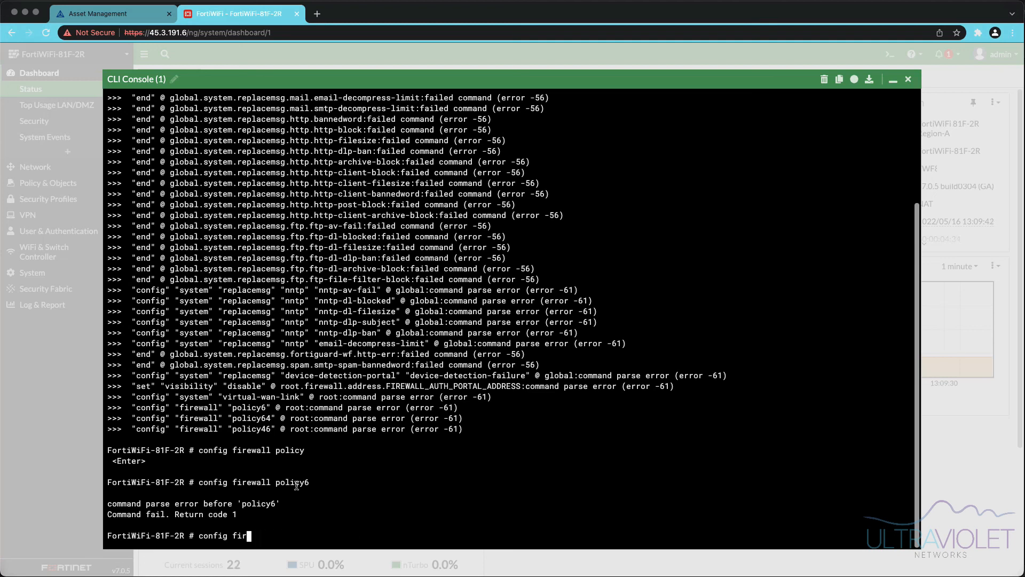
pyautogui.click(908, 79)
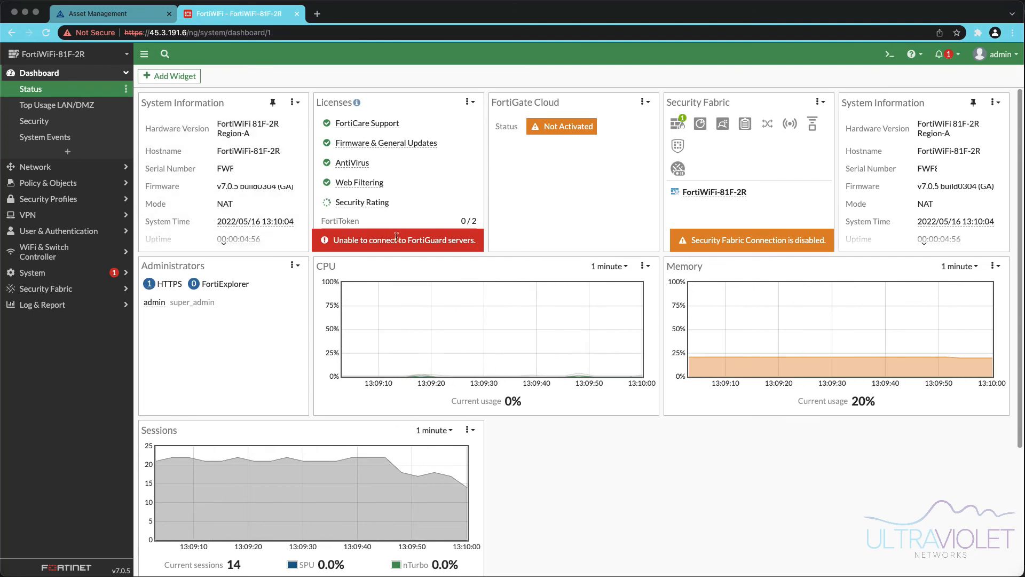
# - Reload the dashboard and go to System > FortiGuard to view entitlements expiring 2023/05/17
pyautogui.click(45, 34)
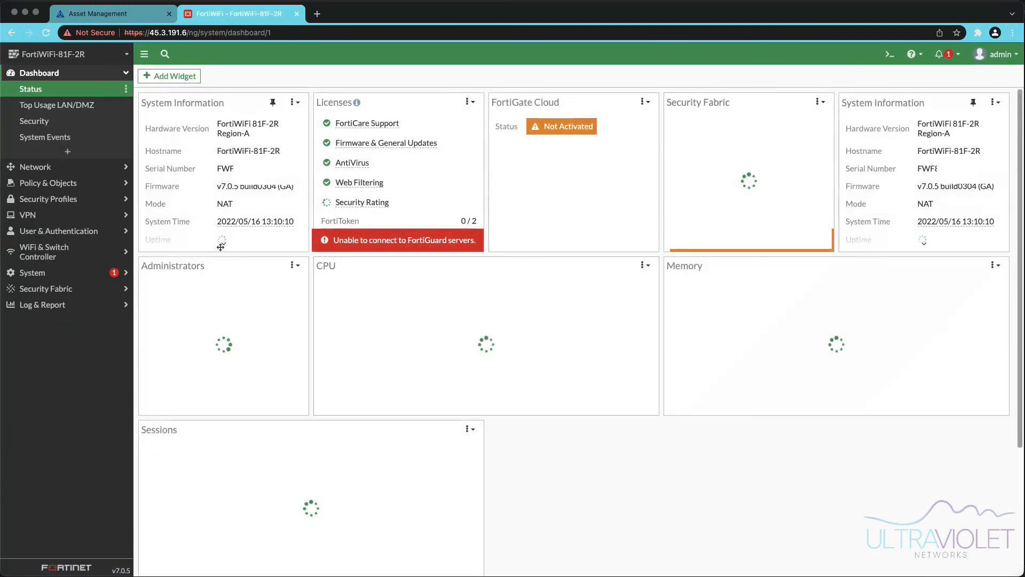
pyautogui.click(67, 274)
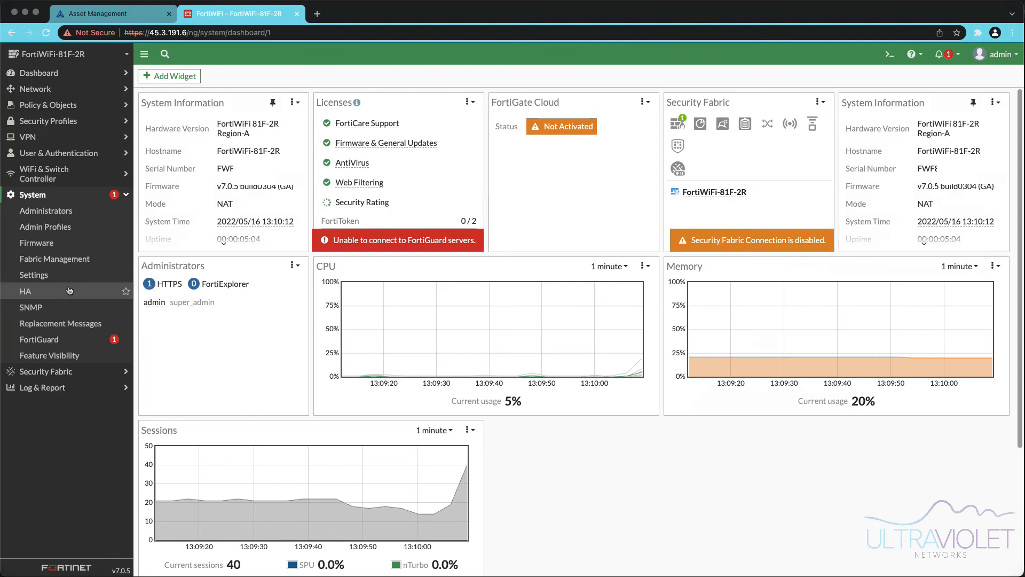
pyautogui.click(72, 337)
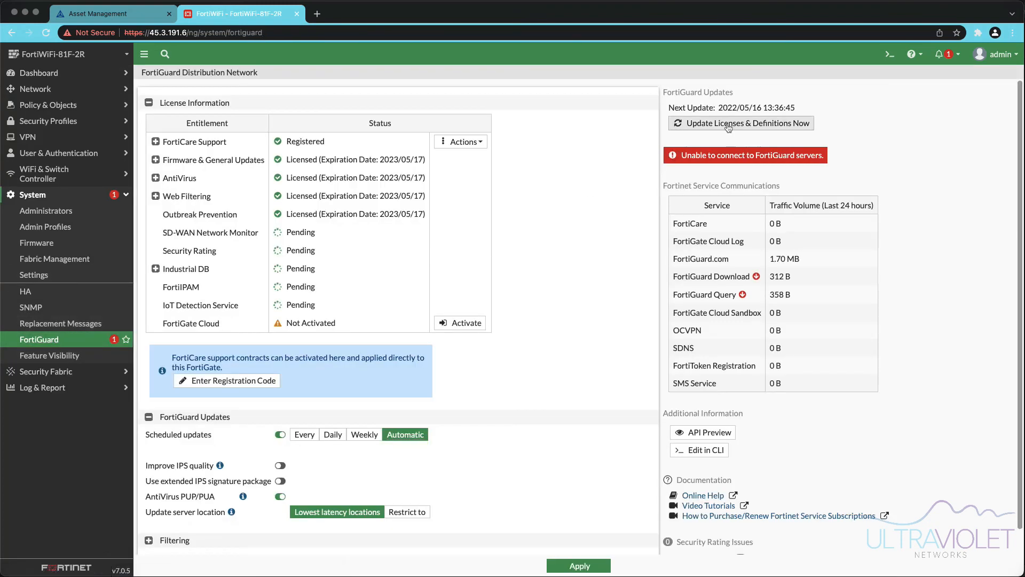